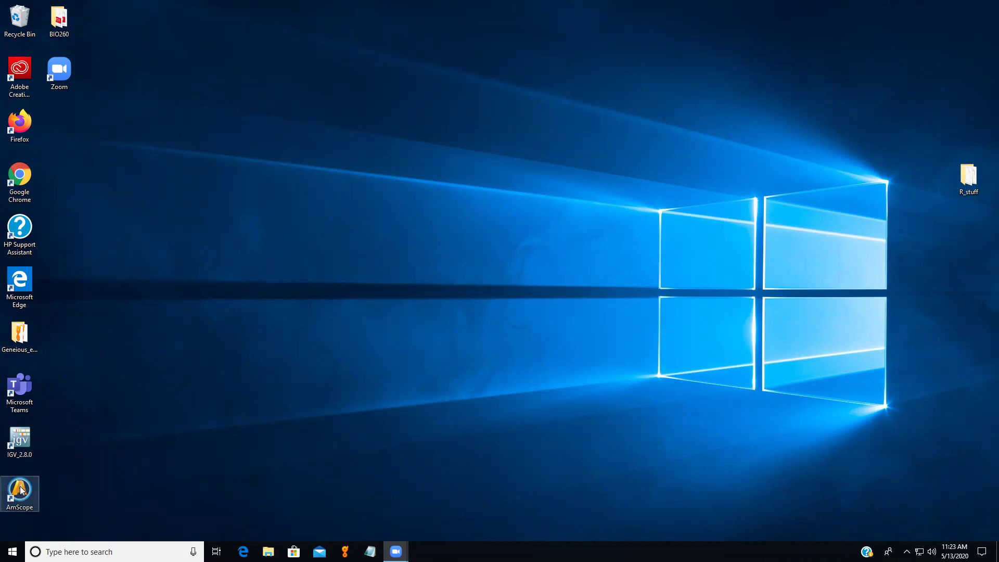
Step: Launch AmScope, start the live video from the MU1000 camera and set the magnification to NA
{"action": "double_click", "coordinate": [21, 490]}
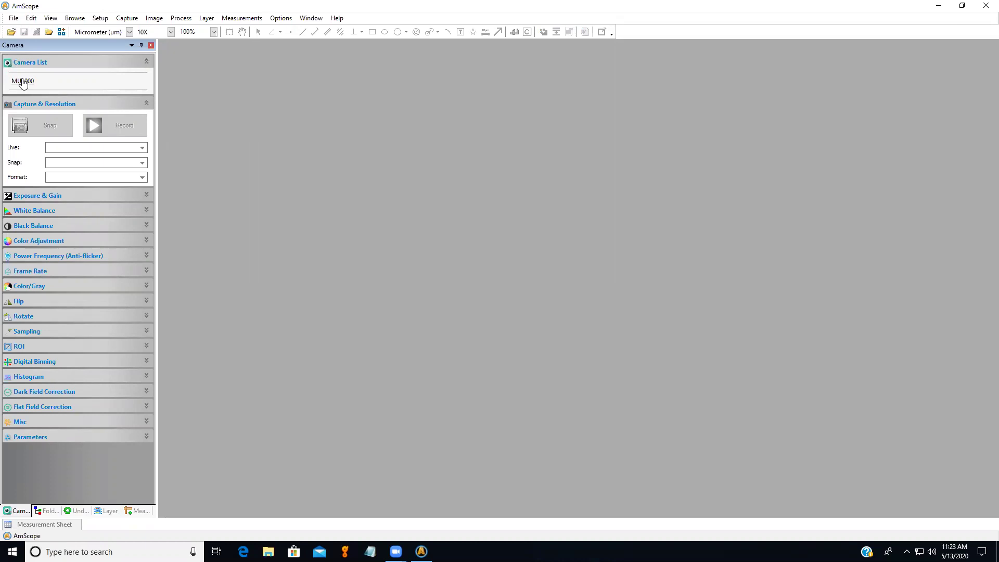
{"action": "left_click", "coordinate": [23, 81]}
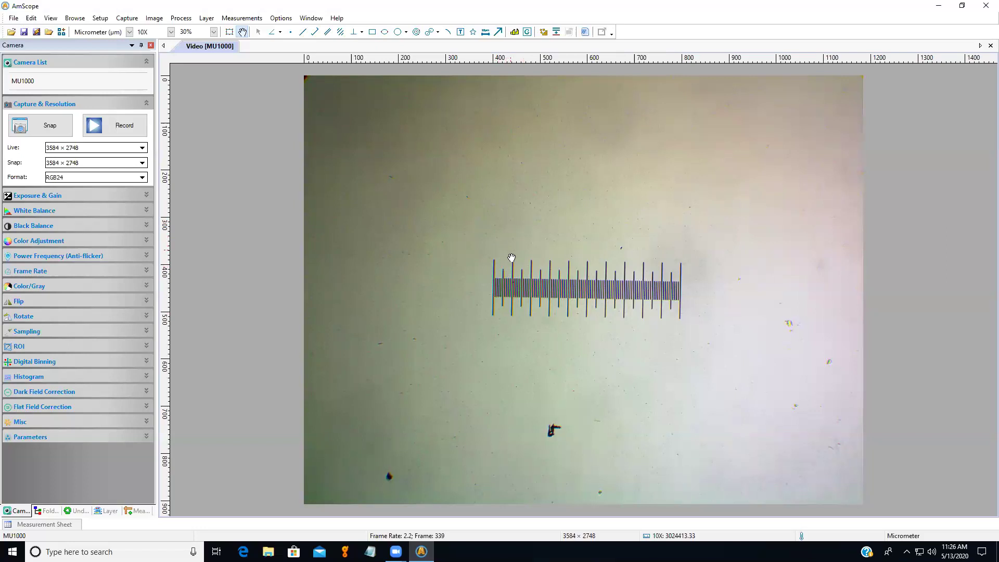
{"action": "left_click", "coordinate": [171, 32]}
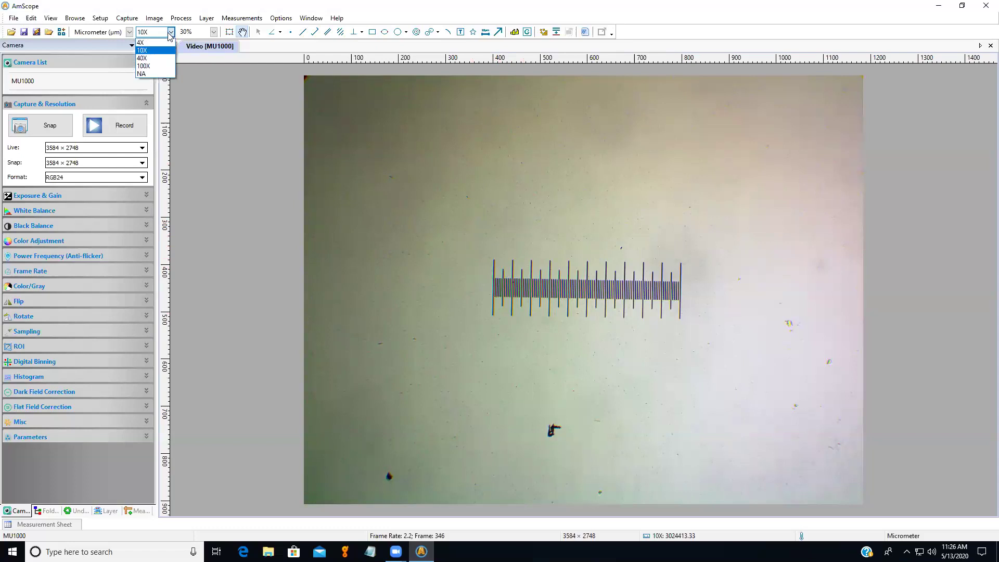
{"action": "left_click", "coordinate": [153, 74]}
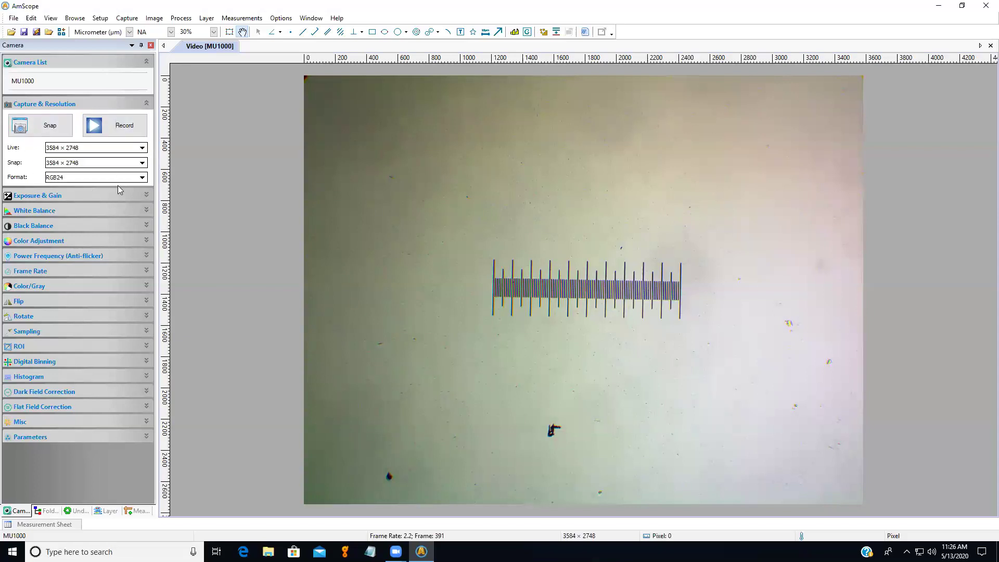
Step: Set both the live and snap resolutions of the camera to 3584 × 2748
{"action": "left_click", "coordinate": [60, 149]}
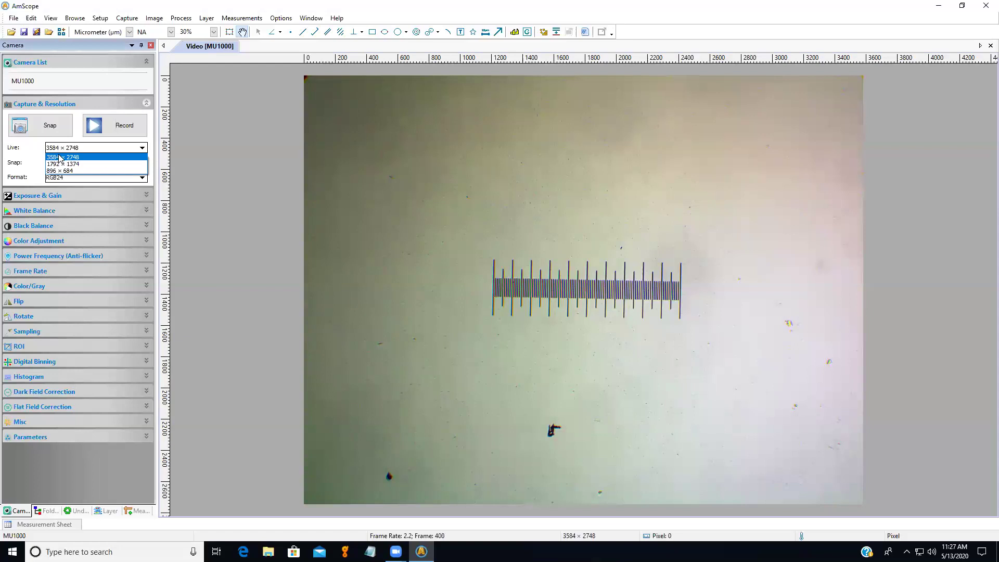
{"action": "left_click", "coordinate": [60, 157]}
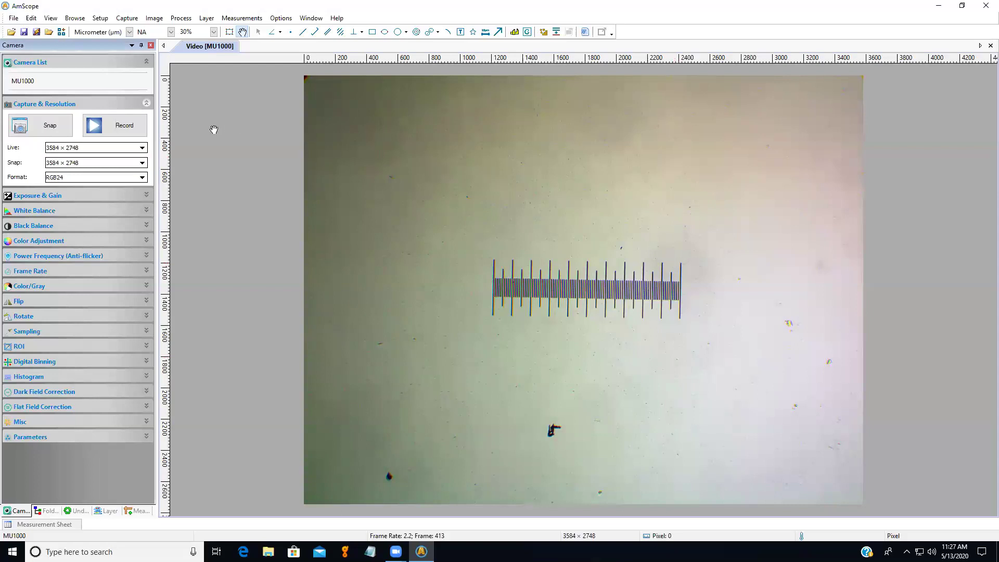
{"action": "left_click", "coordinate": [60, 149]}
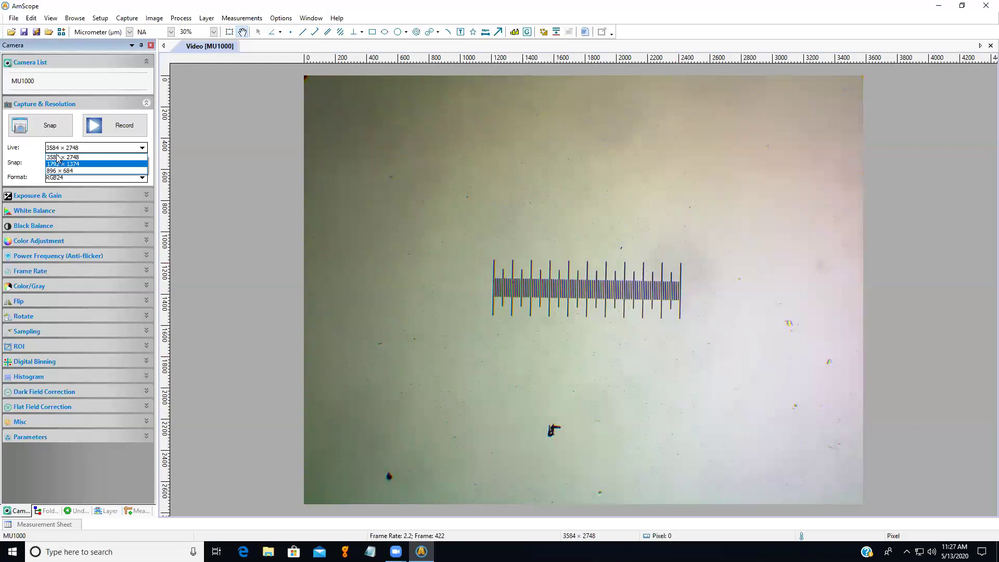
{"action": "left_click", "coordinate": [60, 157]}
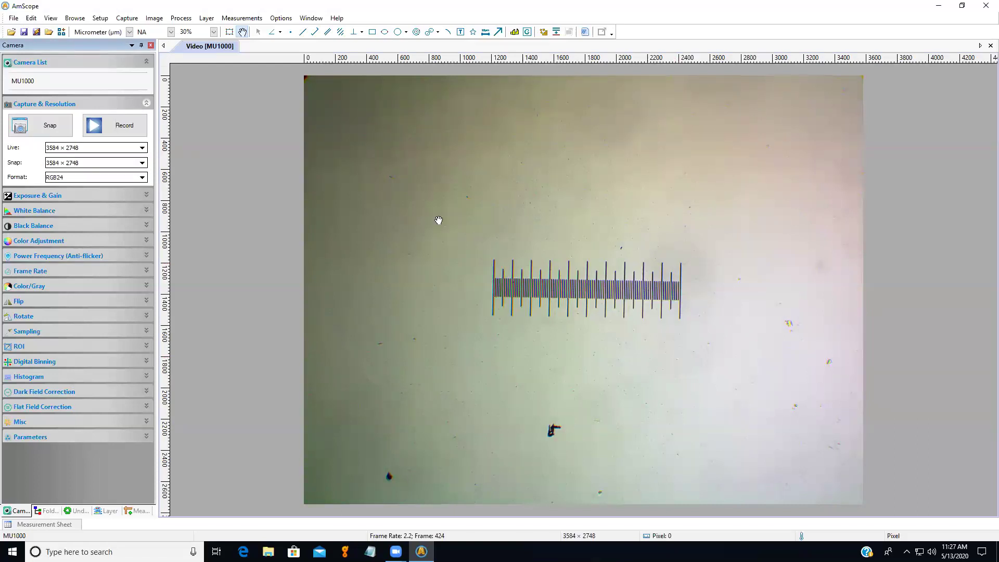
{"action": "left_click", "coordinate": [62, 164]}
{"action": "left_click", "coordinate": [62, 165]}
Step: Examine the camera's Exposure & Gain settings and its White Balance settings
{"action": "left_click", "coordinate": [54, 200]}
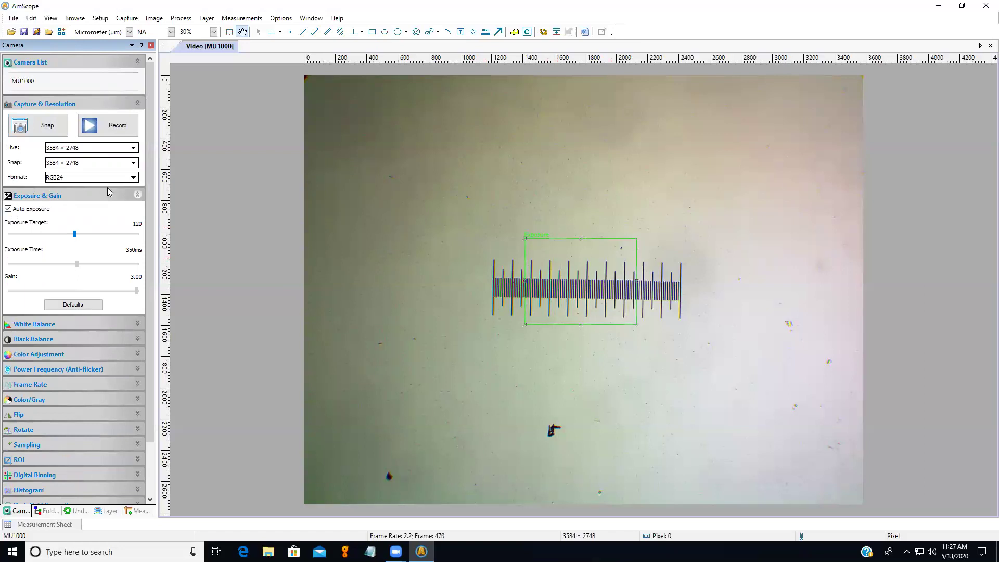
{"action": "left_click", "coordinate": [139, 196]}
{"action": "left_click", "coordinate": [47, 211]}
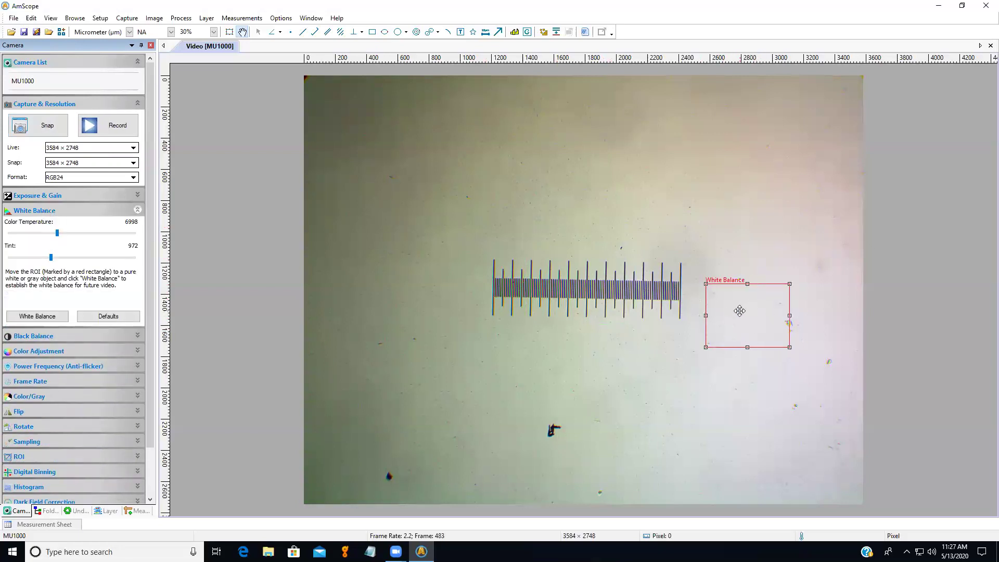
{"action": "left_click", "coordinate": [138, 210]}
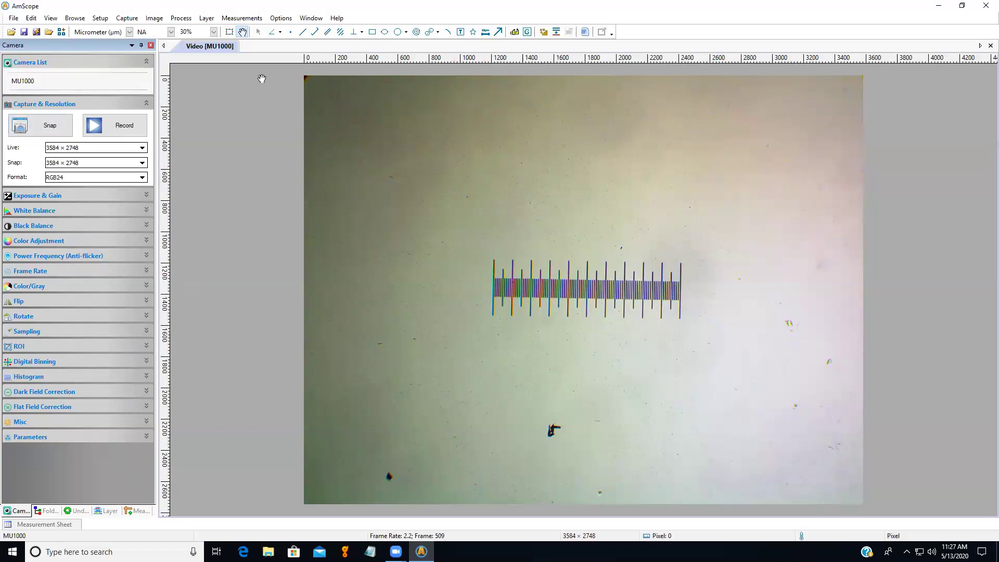
Step: Zoom the live video to 100% and resize the restored application window to fill most of the desktop
{"action": "left_click", "coordinate": [214, 32]}
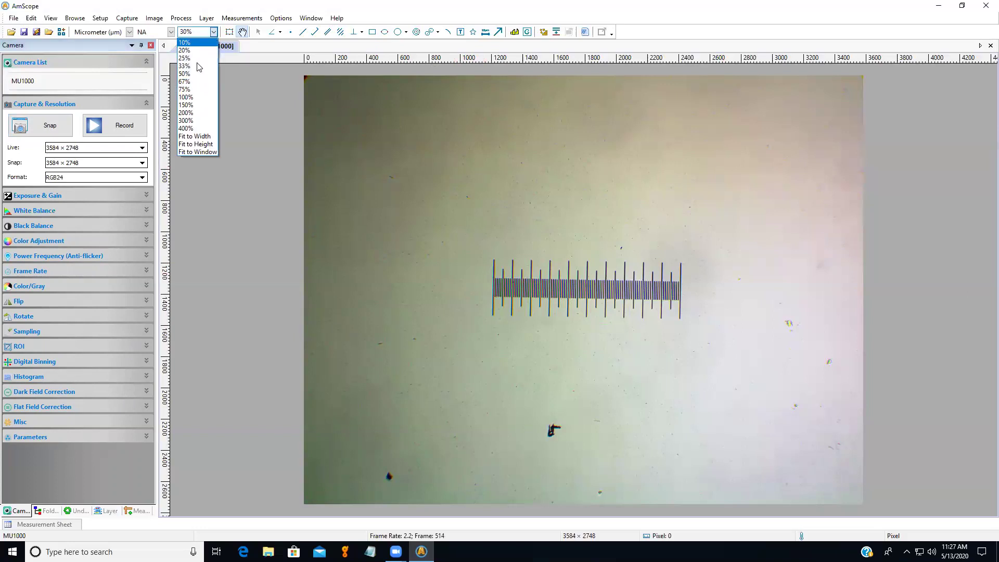
{"action": "left_click", "coordinate": [190, 99]}
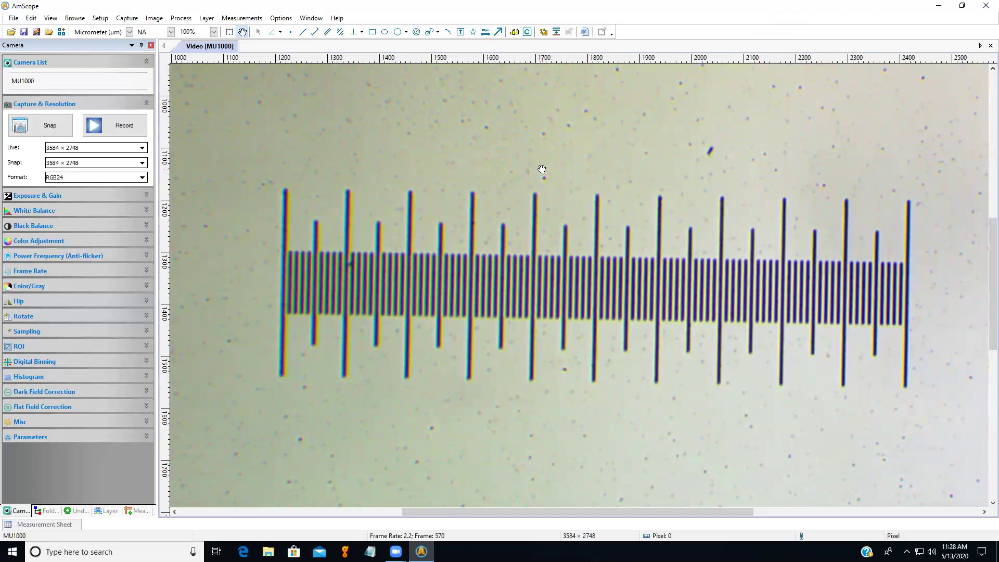
{"action": "double_click", "coordinate": [829, 13]}
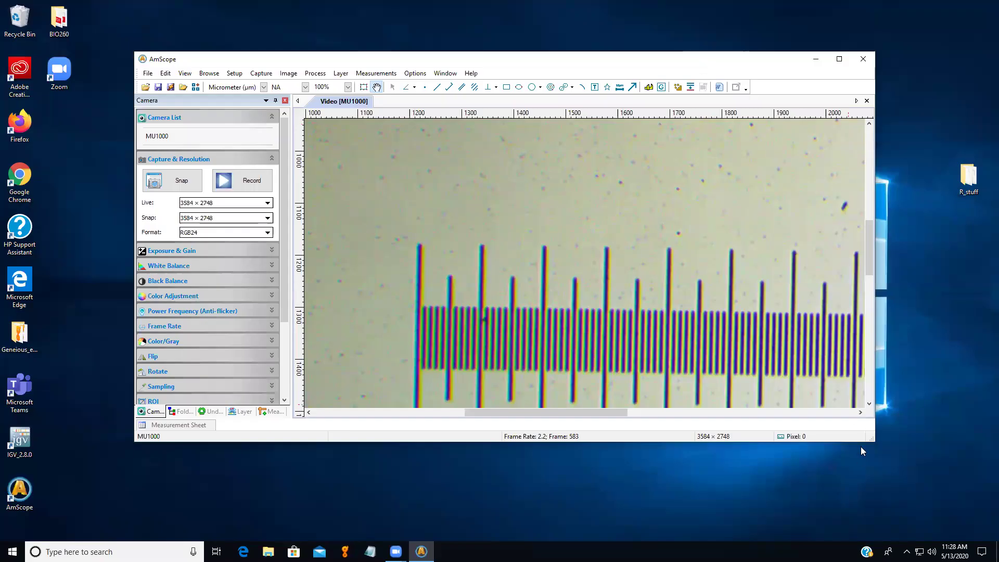
{"action": "left_click_drag", "start_coordinate": [874, 441], "coordinate": [980, 520]}
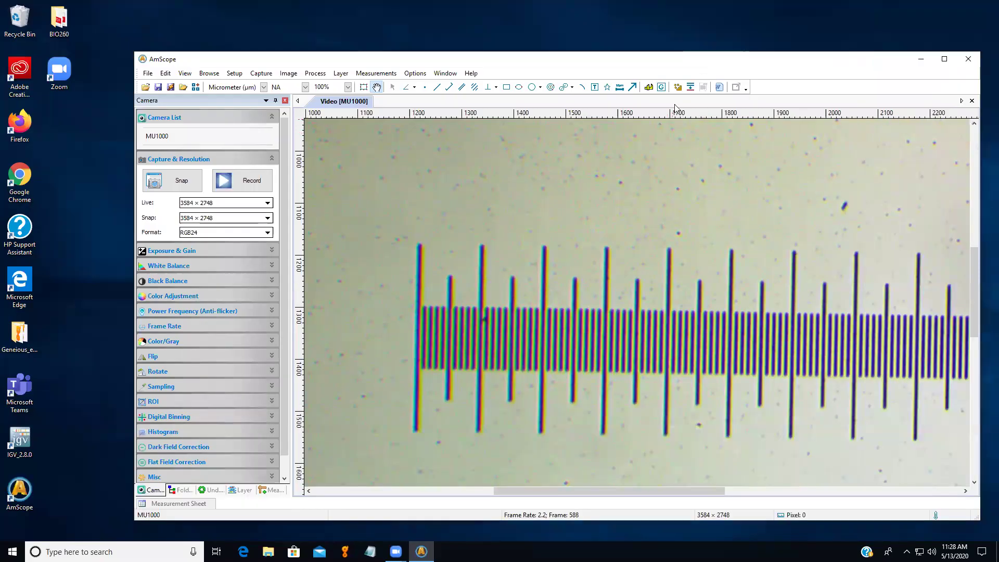
Step: Try to calibrate the 4X magnification with the line spanning the first two tall scale marks and an actual length of 100 µm
{"action": "left_click", "coordinate": [650, 88]}
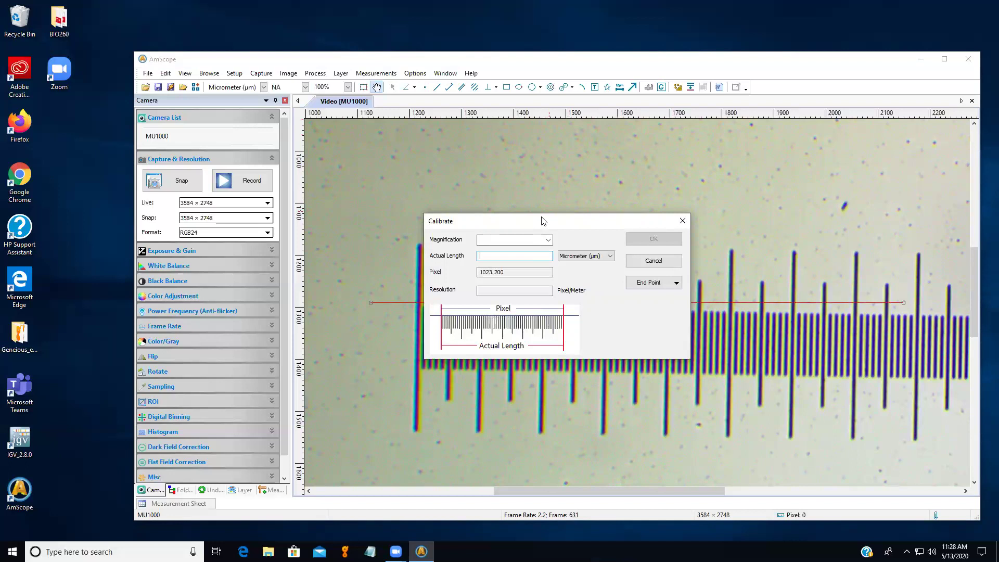
{"action": "left_click_drag", "start_coordinate": [544, 221], "coordinate": [585, 133]}
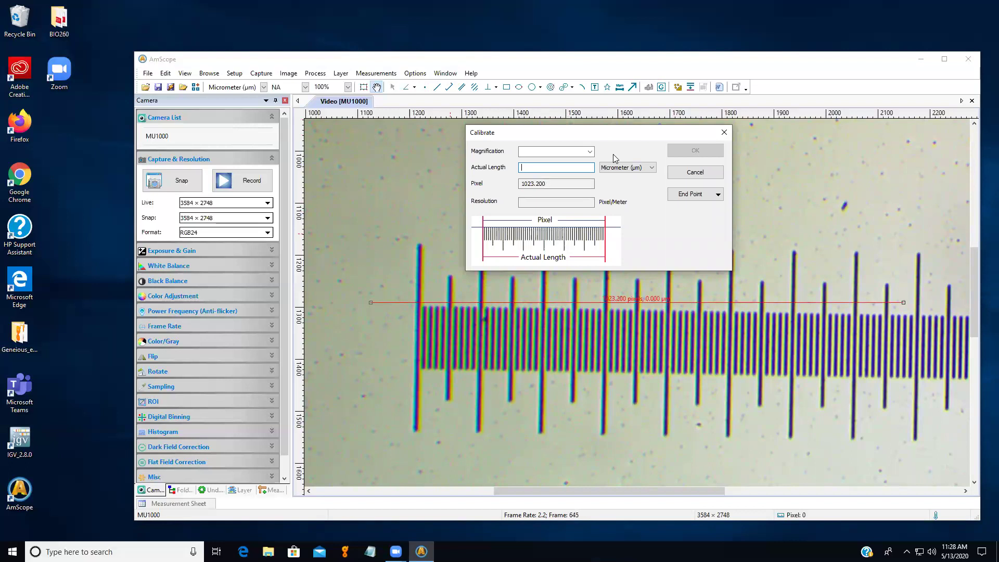
{"action": "left_click", "coordinate": [589, 152]}
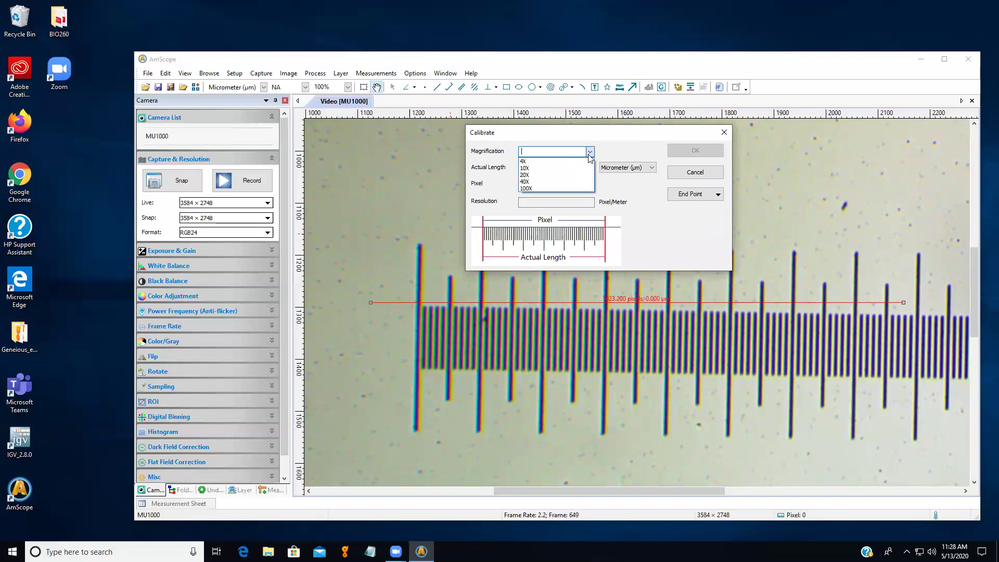
{"action": "left_click", "coordinate": [537, 162]}
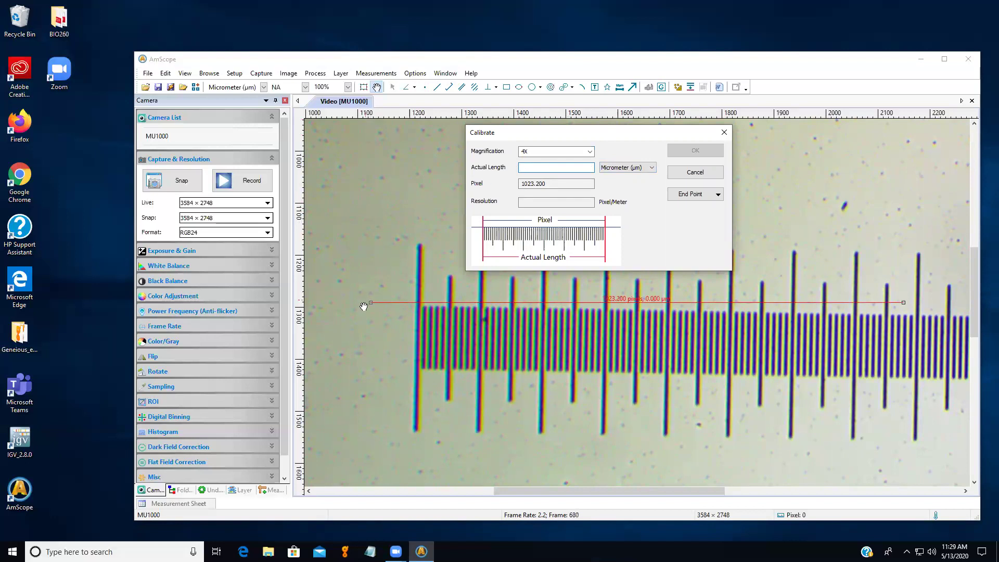
{"action": "left_click_drag", "start_coordinate": [371, 302], "coordinate": [419, 296]}
{"action": "left_click_drag", "start_coordinate": [903, 302], "coordinate": [481, 298]}
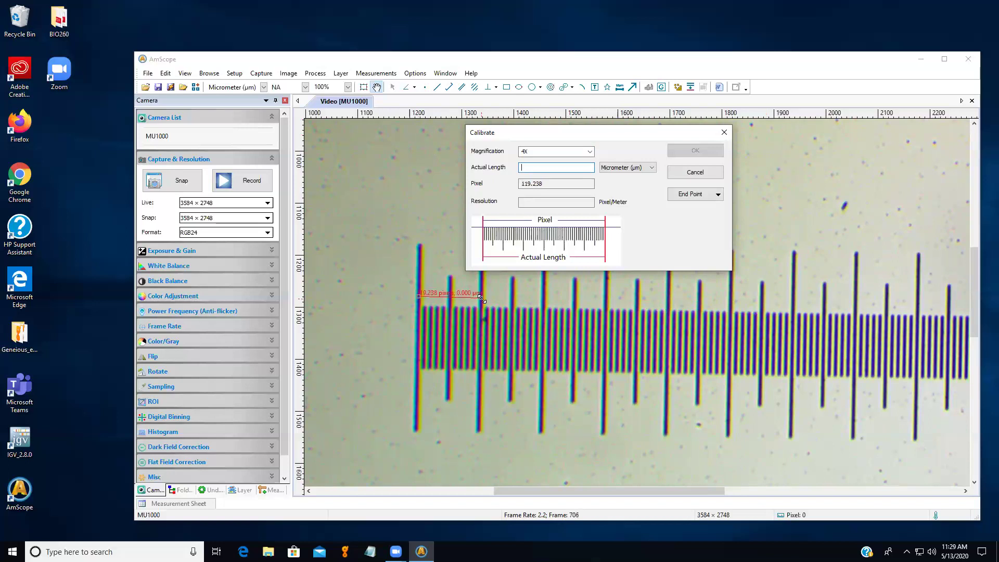
{"action": "left_click_drag", "start_coordinate": [481, 299], "coordinate": [482, 300]}
{"action": "left_click_drag", "start_coordinate": [481, 297], "coordinate": [482, 298]}
{"action": "type", "text": "100"}
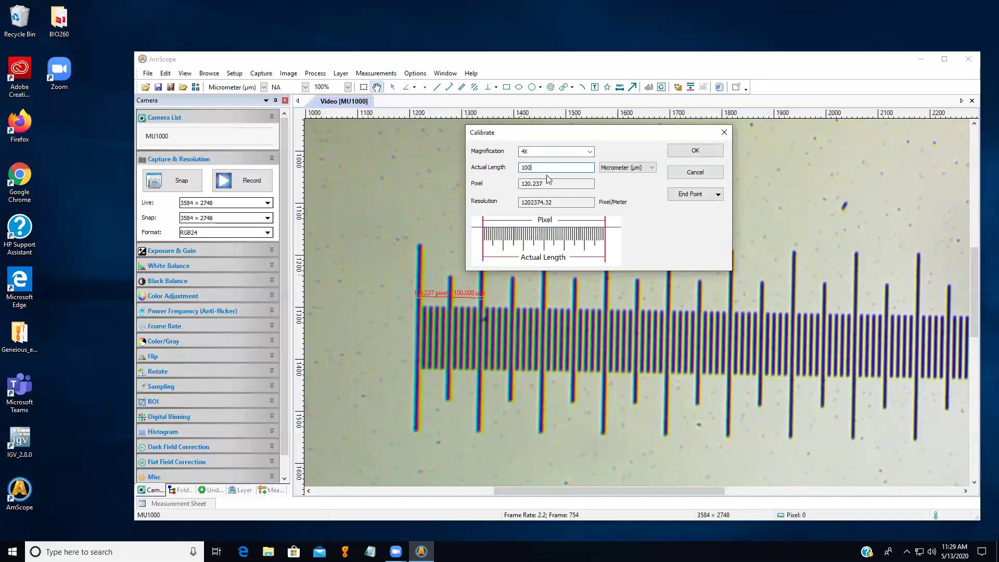
{"action": "left_click", "coordinate": [691, 152]}
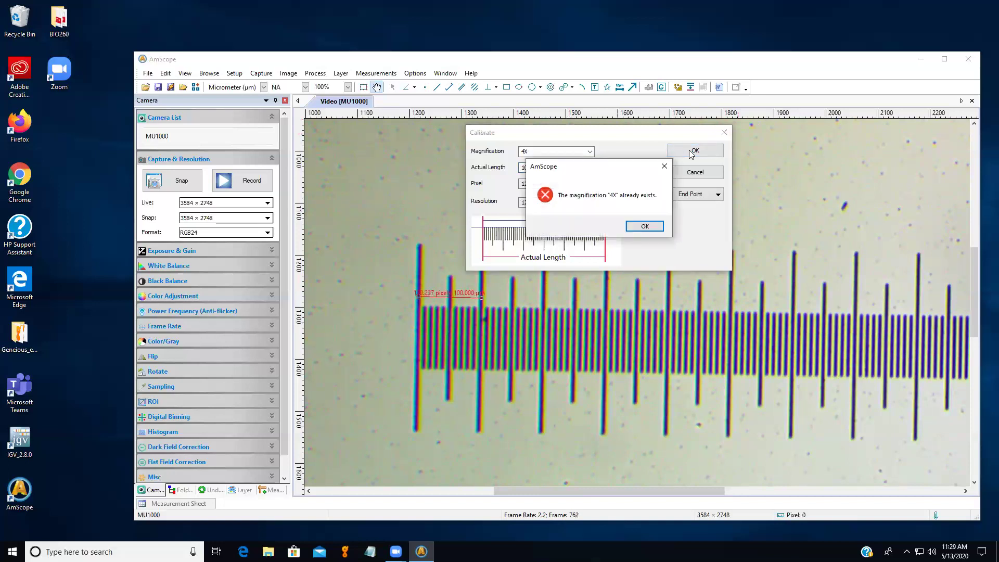
{"action": "left_click", "coordinate": [643, 227]}
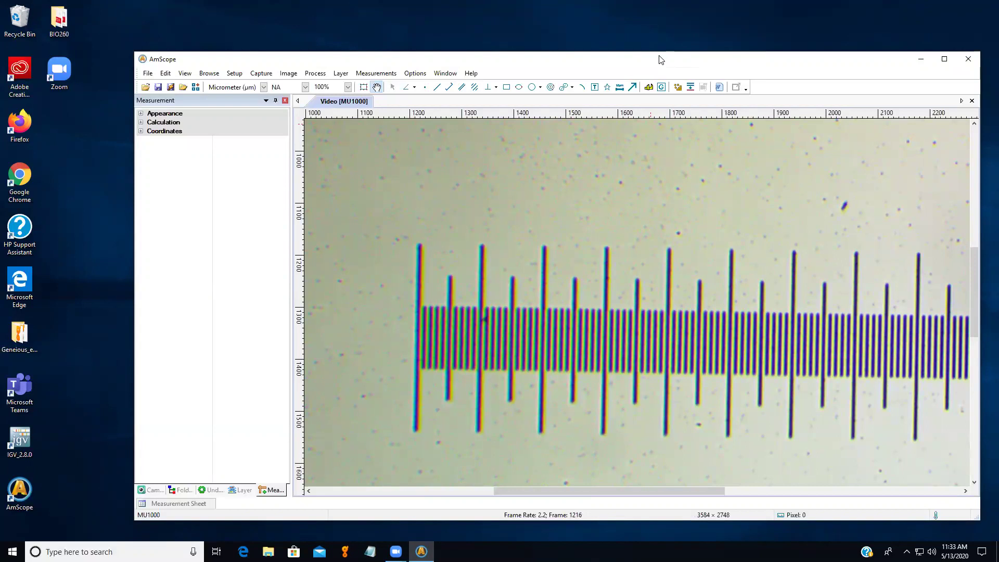
Step: Check the general measurement options and the list of calibrated magnifications with their resolutions
{"action": "left_click", "coordinate": [387, 72]}
{"action": "left_click", "coordinate": [416, 74]}
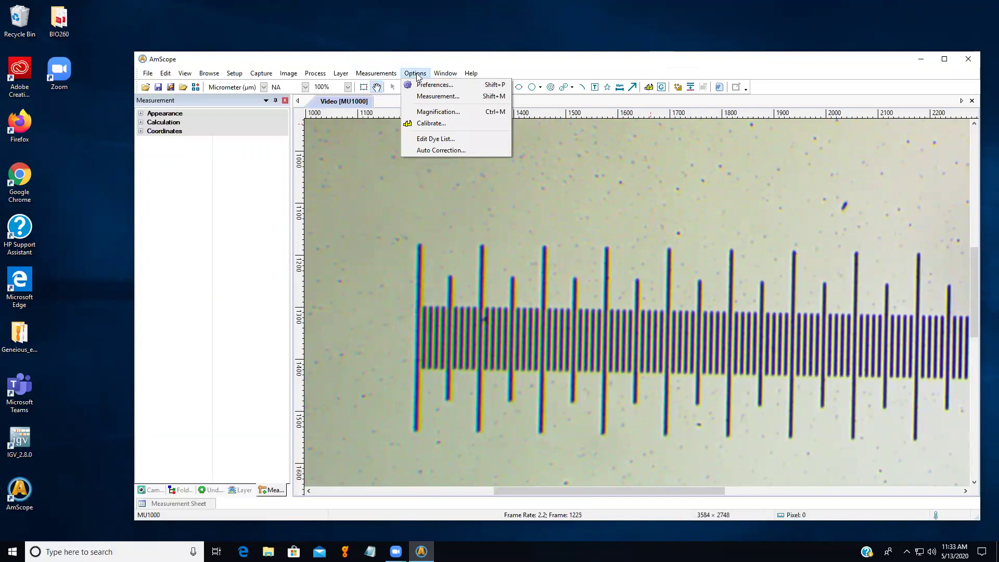
{"action": "left_click", "coordinate": [422, 96]}
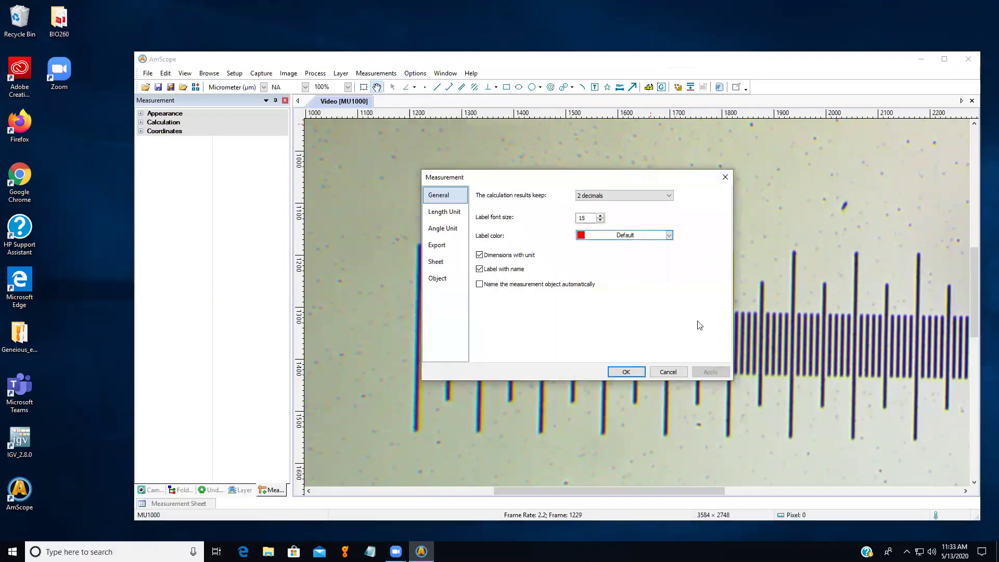
{"action": "left_click", "coordinate": [669, 372]}
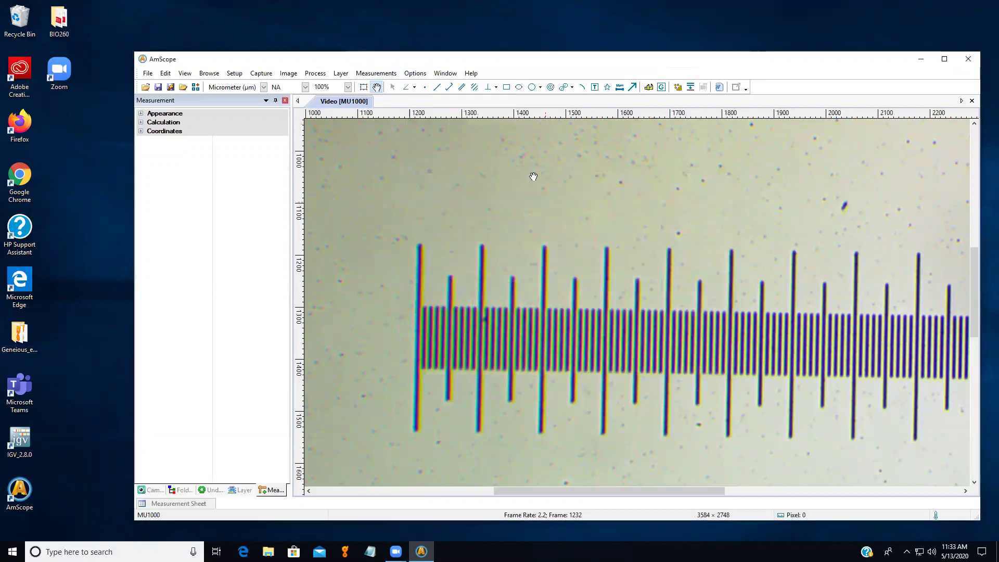
{"action": "left_click", "coordinate": [384, 76]}
{"action": "mouse_move", "coordinate": [420, 76]}
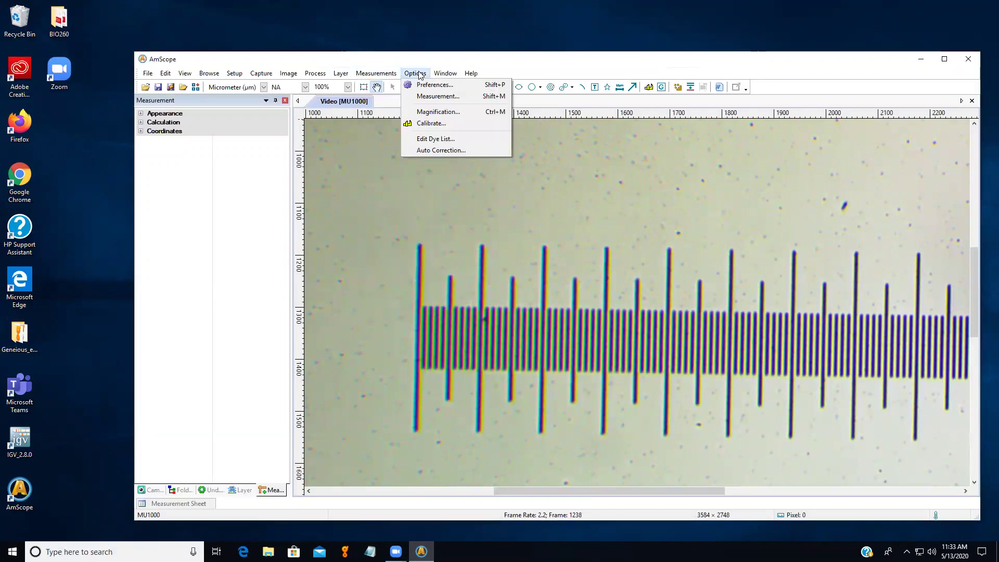
{"action": "left_click", "coordinate": [429, 113]}
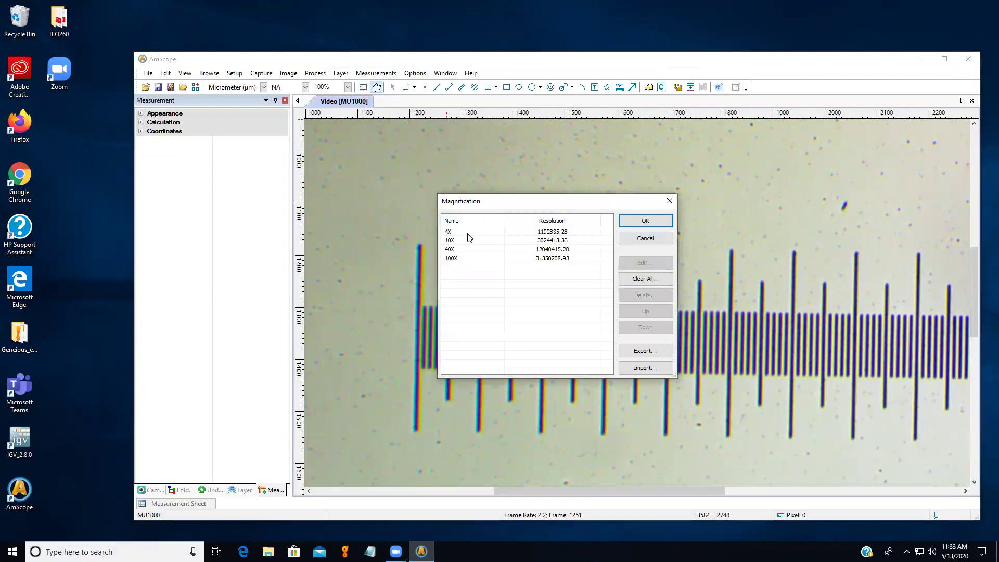
{"action": "left_click", "coordinate": [669, 201]}
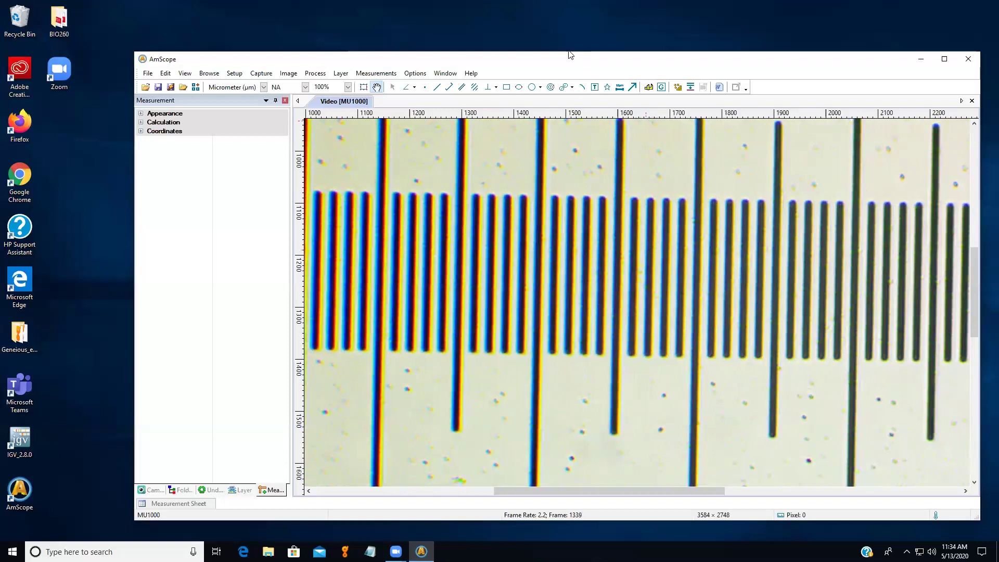
Step: Try to calibrate the 10X magnification with the line between two adjacent tall scale marks and an actual length of 100 µm
{"action": "left_click", "coordinate": [649, 87]}
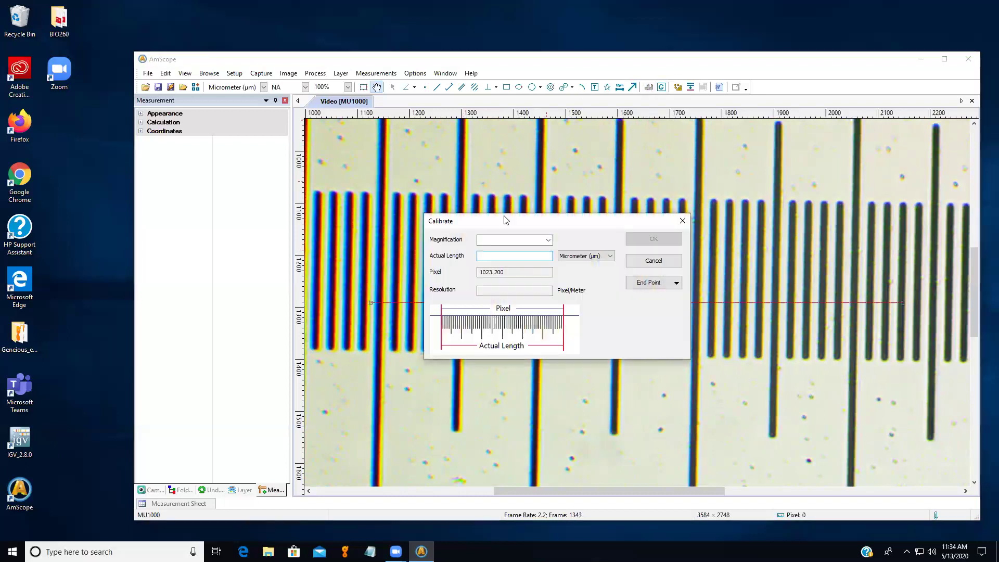
{"action": "left_click", "coordinate": [549, 241]}
{"action": "left_click", "coordinate": [503, 257]}
{"action": "left_click_drag", "start_coordinate": [903, 302], "coordinate": [699, 162]}
{"action": "left_click_drag", "start_coordinate": [373, 300], "coordinate": [540, 154]}
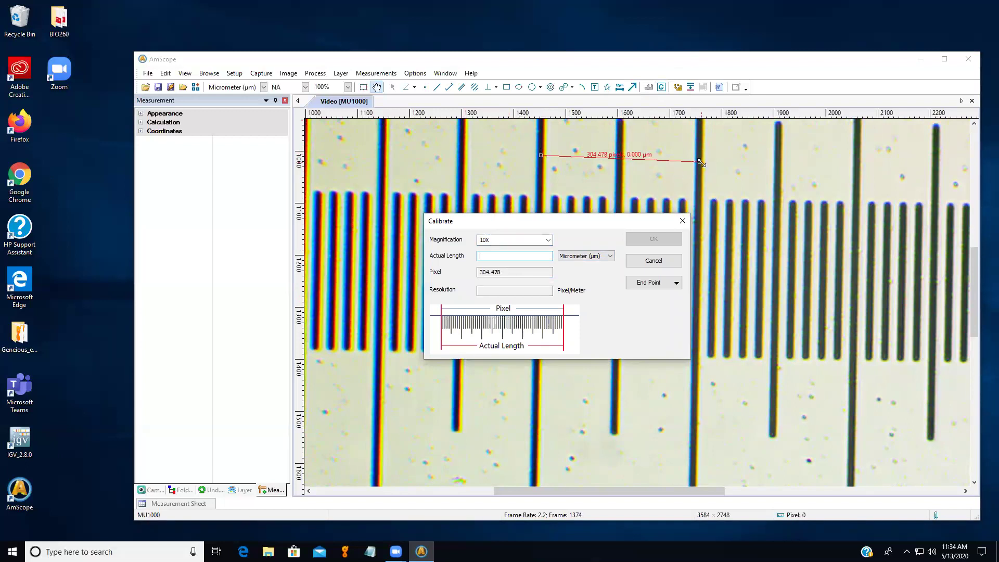
{"action": "left_click_drag", "start_coordinate": [700, 162], "coordinate": [699, 161]}
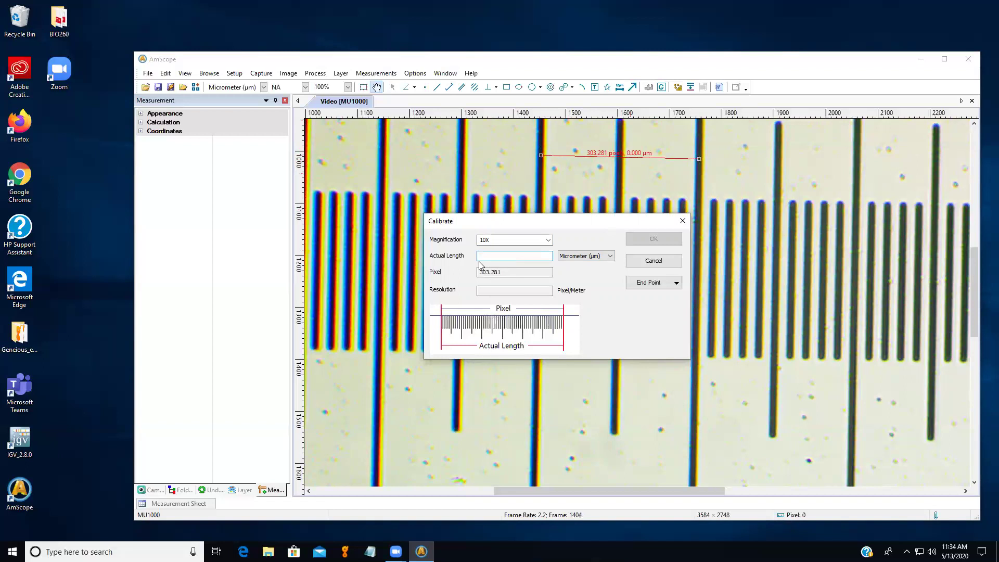
{"action": "type", "text": "100"}
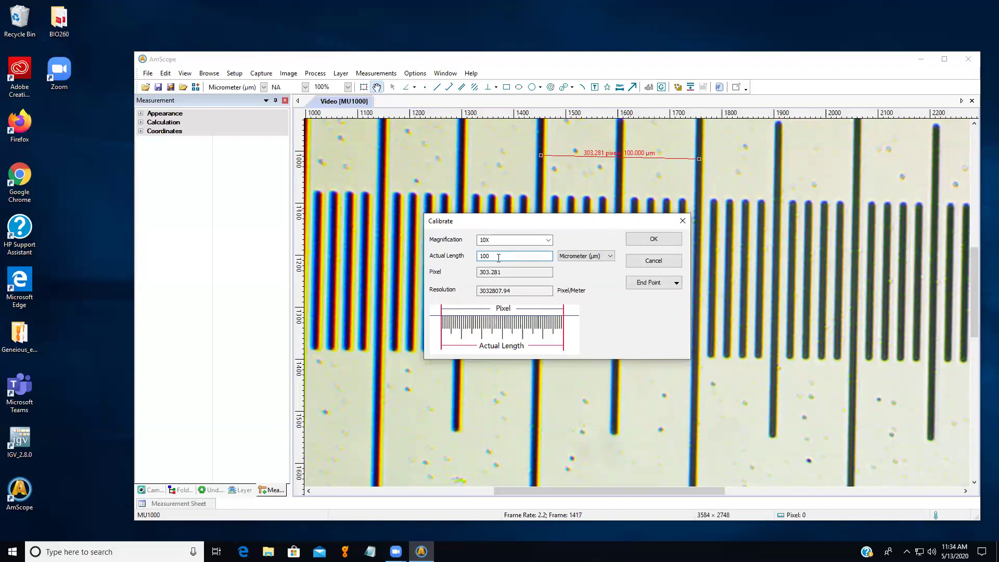
{"action": "left_click", "coordinate": [654, 240]}
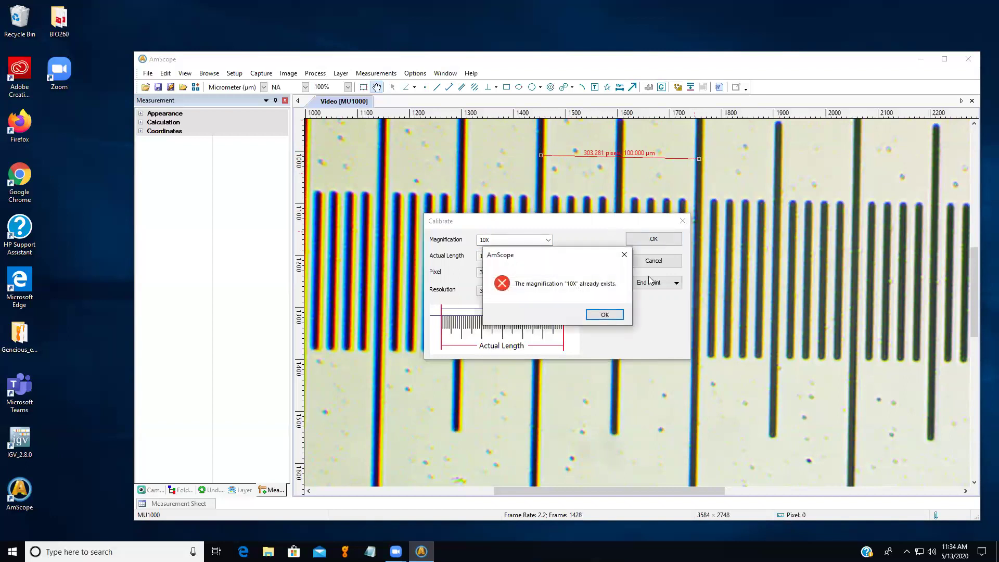
{"action": "left_click", "coordinate": [604, 315]}
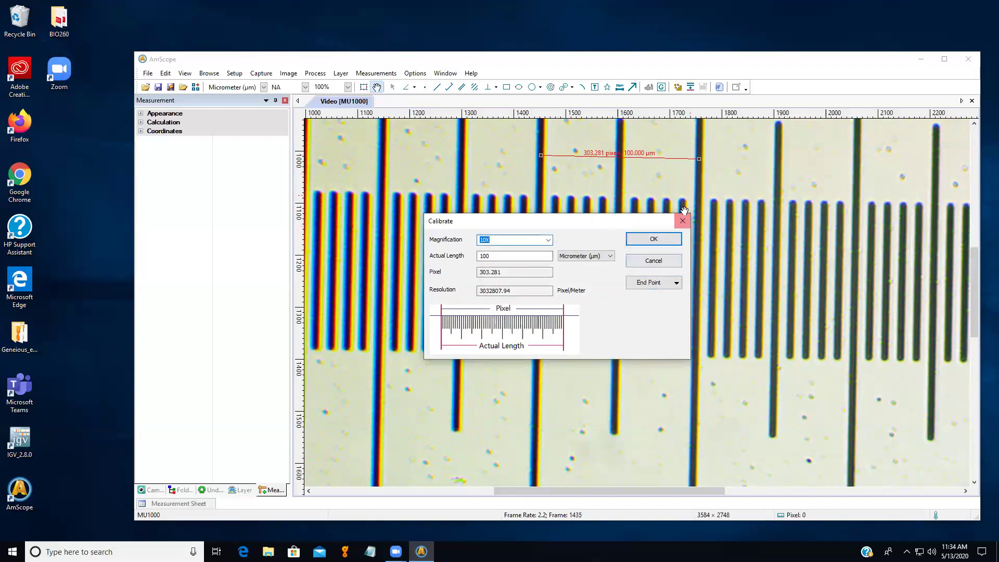
Step: Close the 10X calibration and set the live video zoom to 20% to view the whole scale, and back to 100%
{"action": "left_click", "coordinate": [683, 222]}
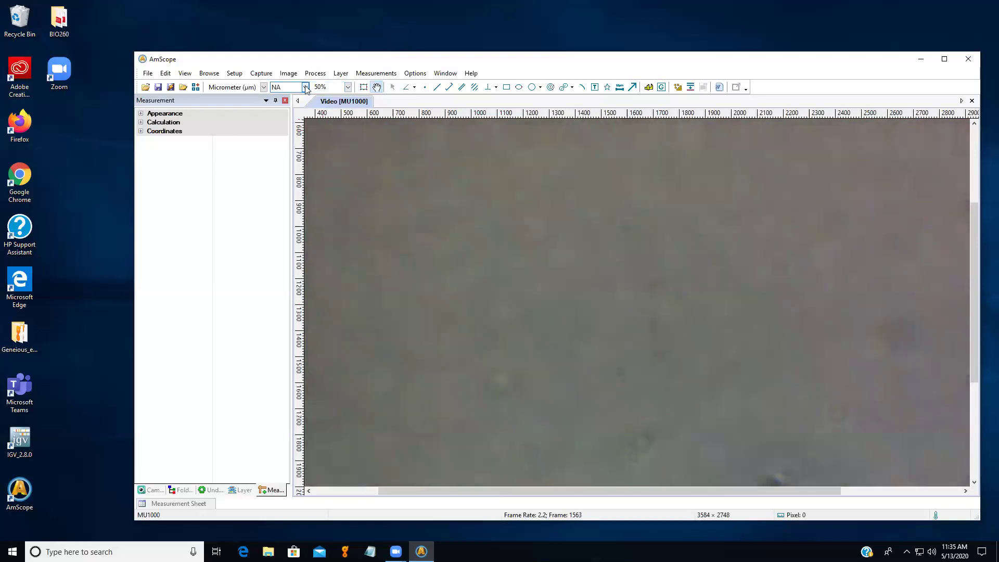
{"action": "left_click", "coordinate": [348, 86]}
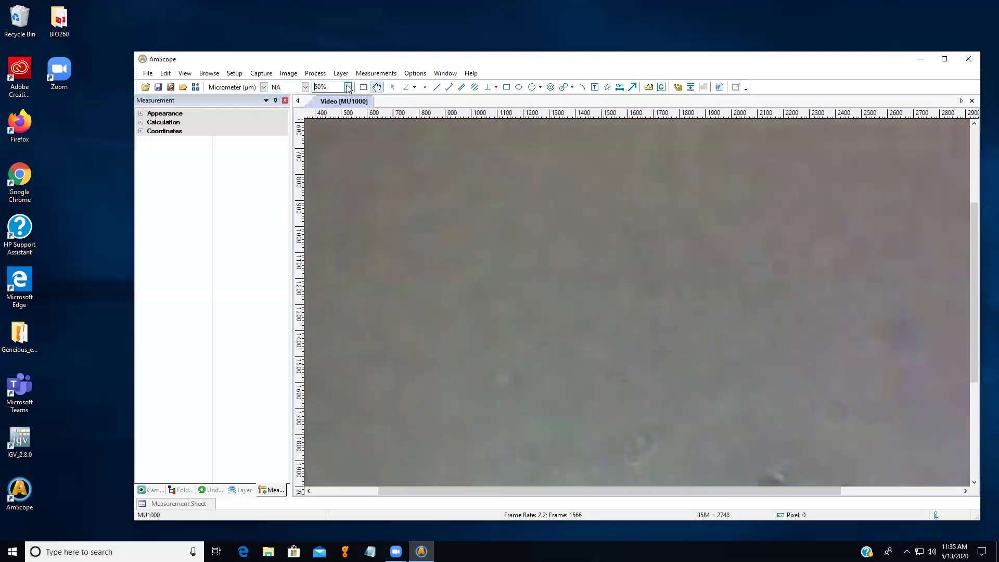
{"action": "left_click", "coordinate": [327, 105]}
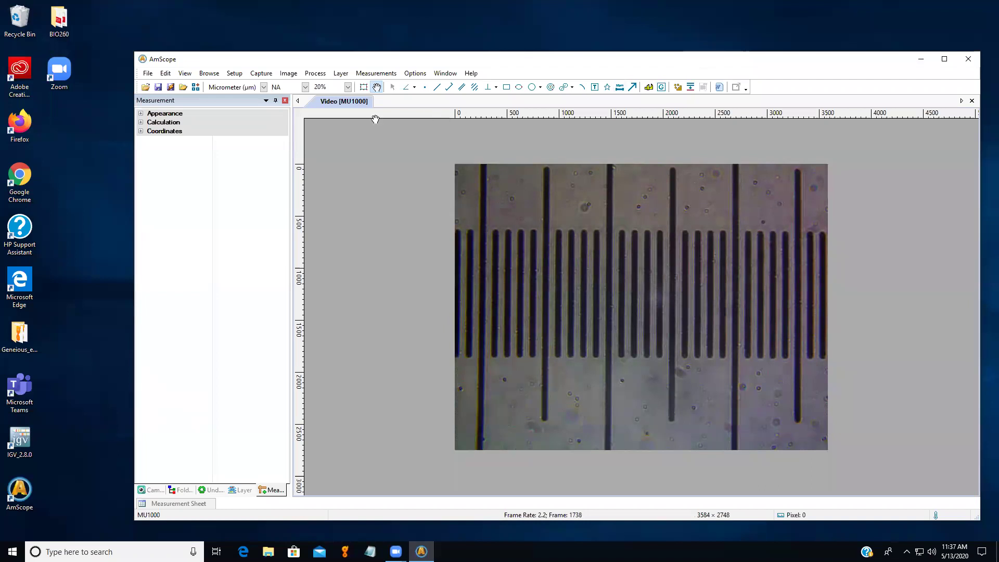
{"action": "left_click", "coordinate": [347, 87]}
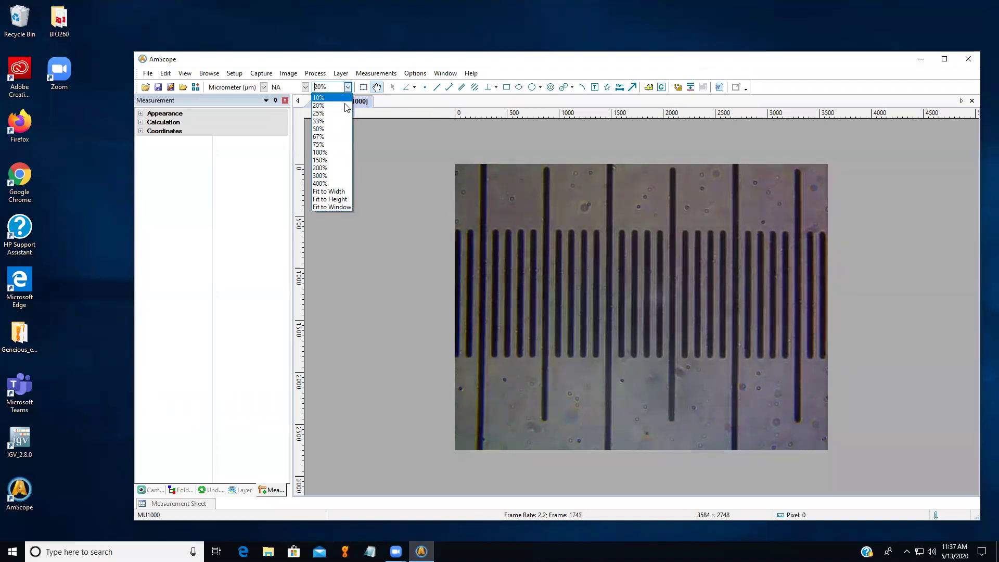
{"action": "left_click", "coordinate": [328, 154]}
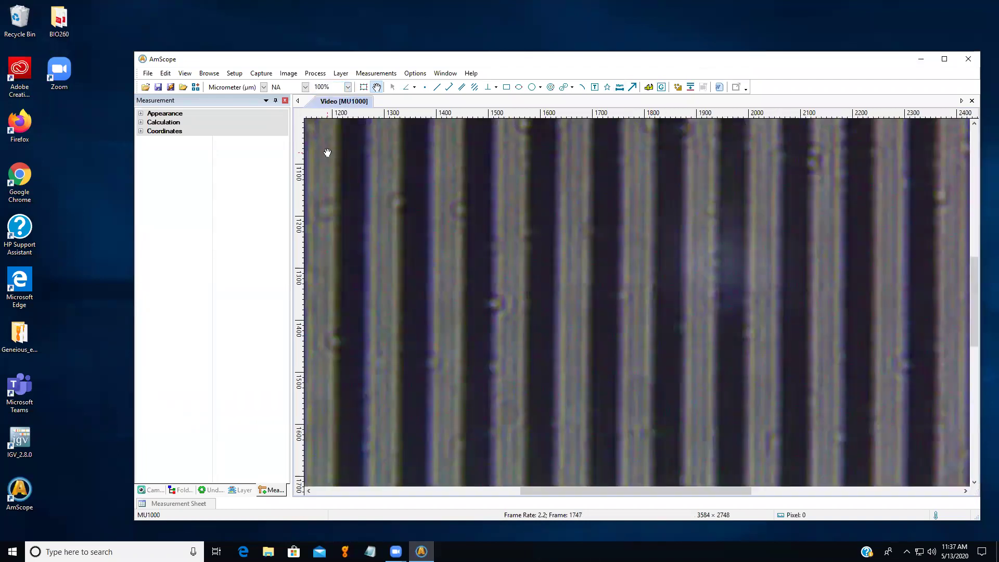
{"action": "mouse_move", "coordinate": [712, 299]}
{"action": "left_mouse_down"}
{"action": "mouse_move", "coordinate": [704, 292]}
{"action": "mouse_move", "coordinate": [726, 341]}
{"action": "mouse_move", "coordinate": [713, 308]}
{"action": "left_mouse_up"}
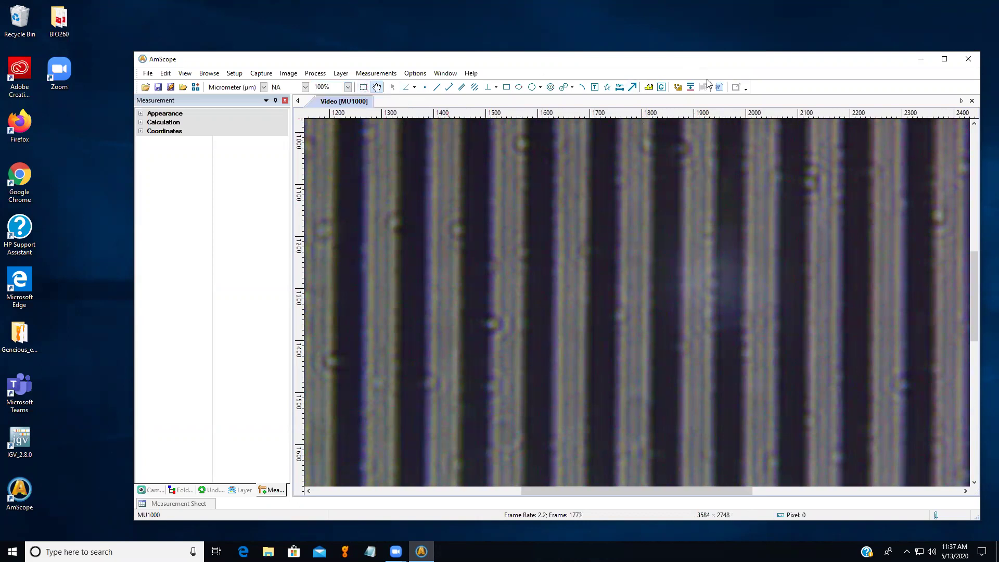
Step: Start a calibration for the 40X magnification with an actual length of 10 µm
{"action": "left_click", "coordinate": [649, 87]}
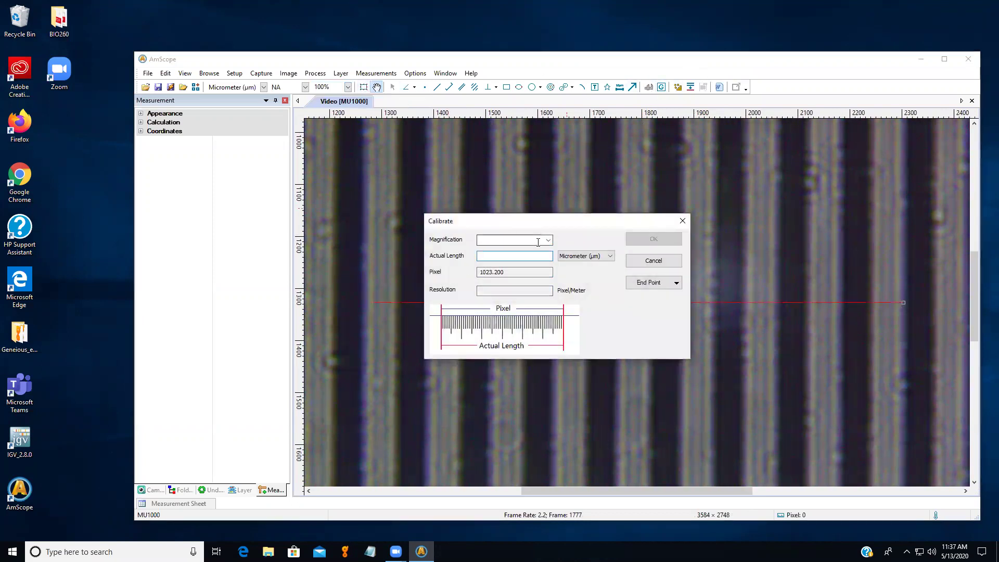
{"action": "left_click", "coordinate": [504, 239]}
{"action": "left_click", "coordinate": [548, 240]}
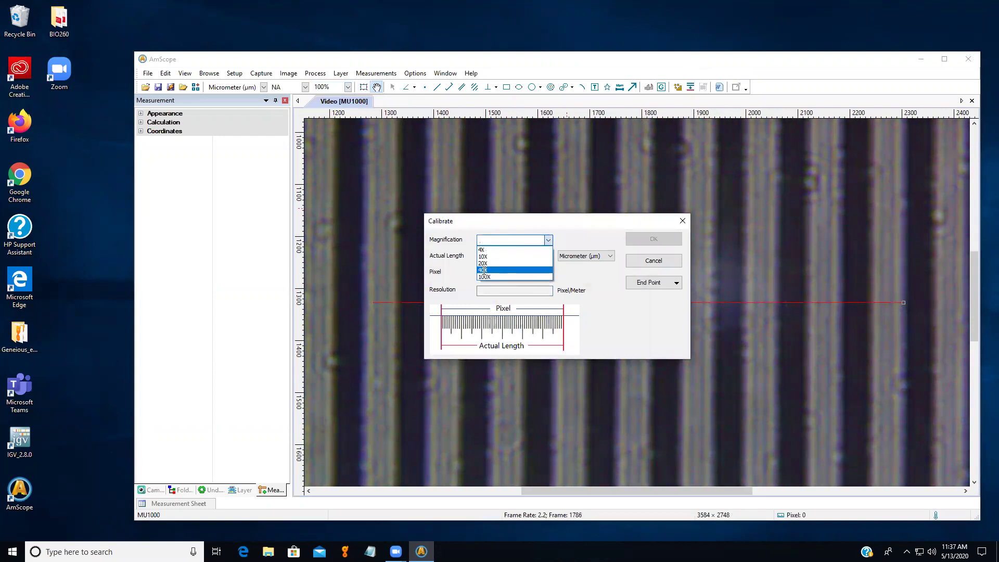
{"action": "left_click", "coordinate": [483, 270]}
{"action": "left_click", "coordinate": [485, 255]}
{"action": "type", "text": "10"}
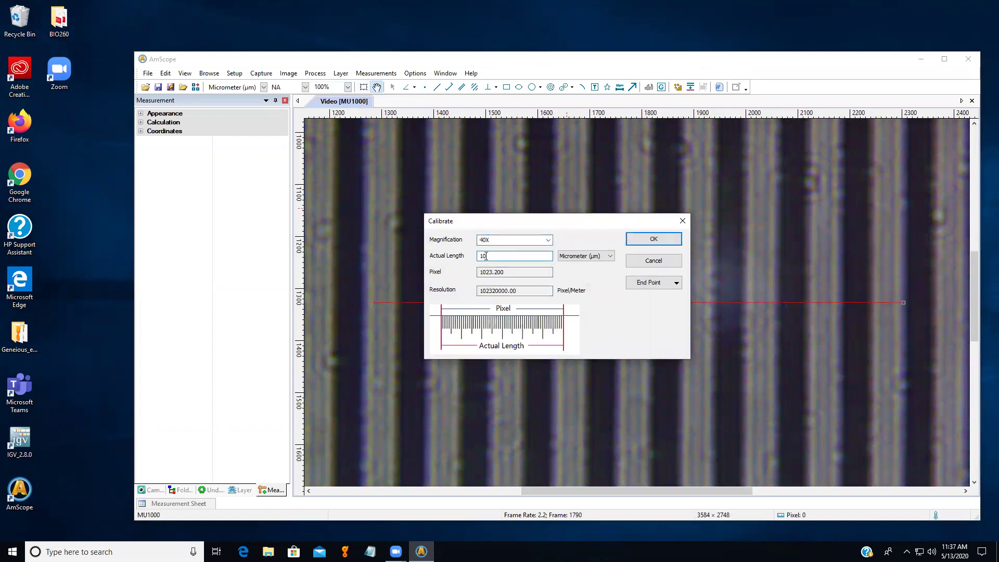
Step: Try to save the 40X calibration with the line spanning two adjacent short scale marks, and close the calibration
{"action": "left_click_drag", "start_coordinate": [904, 302], "coordinate": [731, 159]}
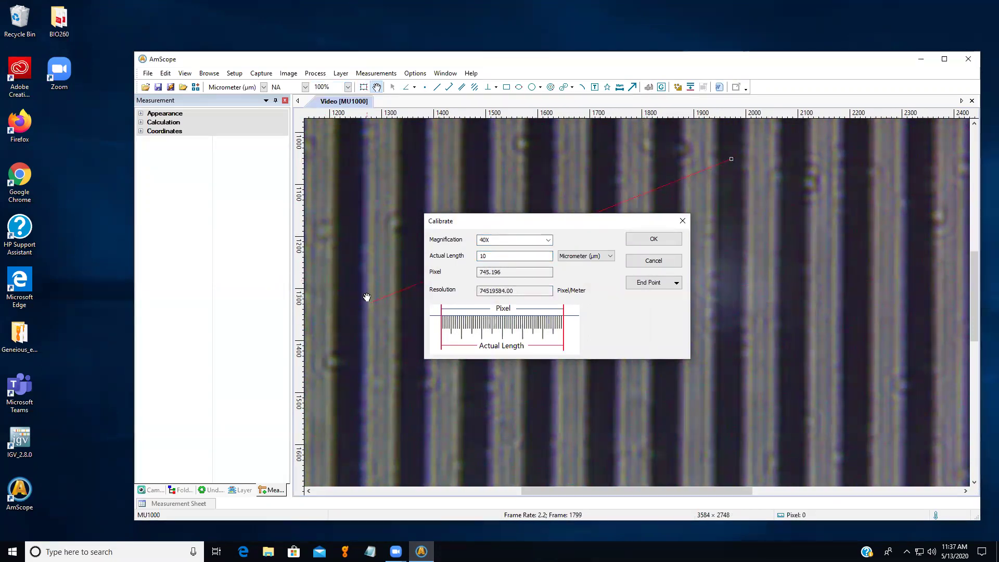
{"action": "left_click_drag", "start_coordinate": [367, 297], "coordinate": [667, 161]}
{"action": "mouse_move", "coordinate": [669, 159]}
{"action": "left_mouse_down"}
{"action": "mouse_move", "coordinate": [654, 159]}
{"action": "mouse_move", "coordinate": [669, 159]}
{"action": "left_mouse_up"}
{"action": "left_click_drag", "start_coordinate": [731, 159], "coordinate": [731, 159]}
{"action": "left_click", "coordinate": [656, 240]}
{"action": "left_click", "coordinate": [606, 315]}
{"action": "left_click", "coordinate": [686, 222]}
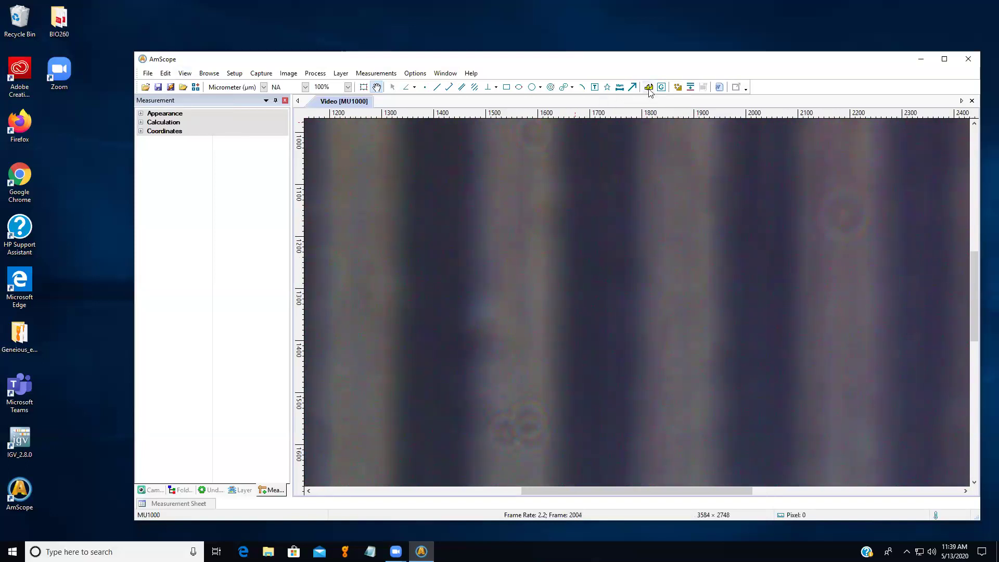
Step: Try to calibrate the 100X magnification with the line spanning two adjacent scale marks and an actual length of 10 µm
{"action": "left_click", "coordinate": [649, 90]}
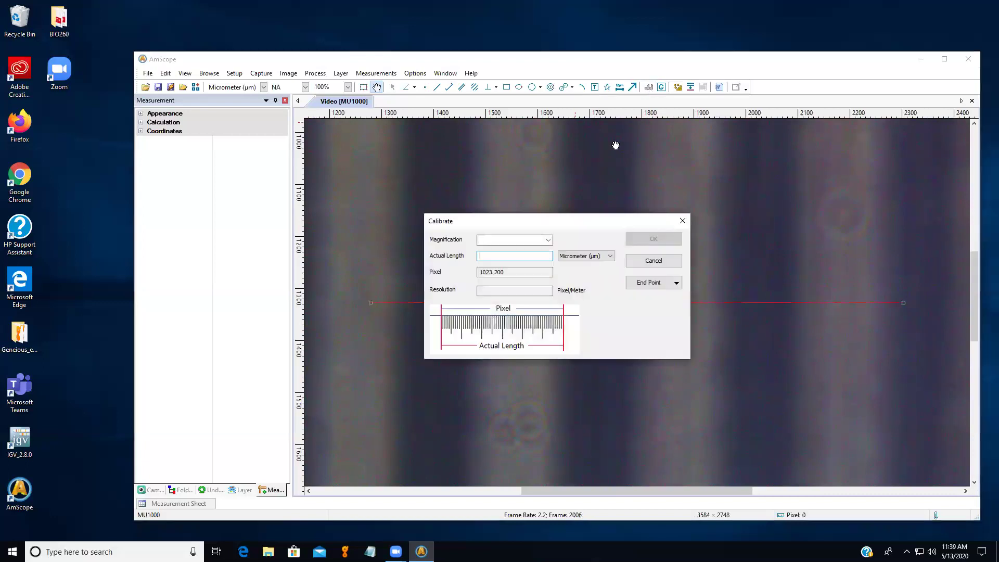
{"action": "left_click", "coordinate": [548, 240]}
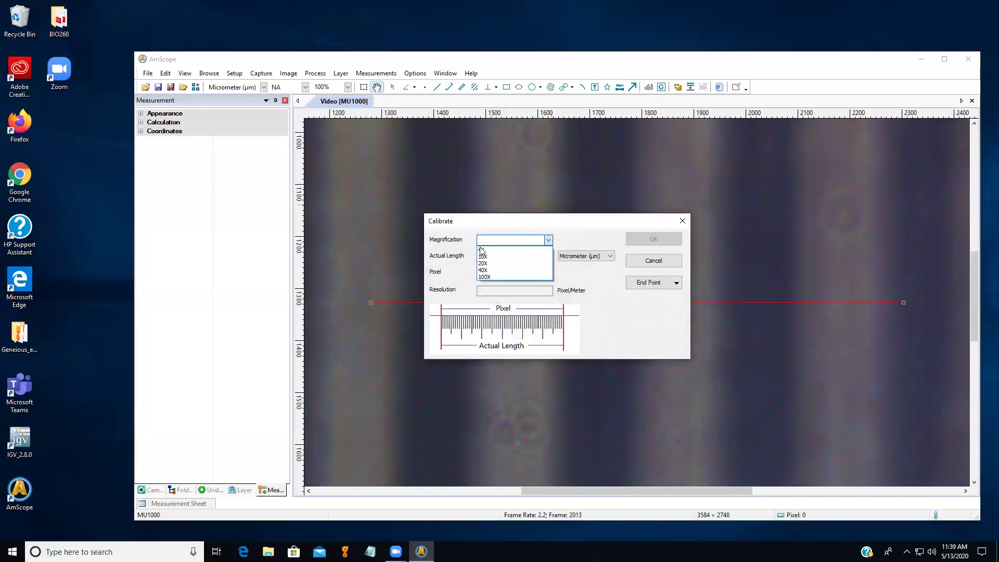
{"action": "left_click", "coordinate": [494, 277]}
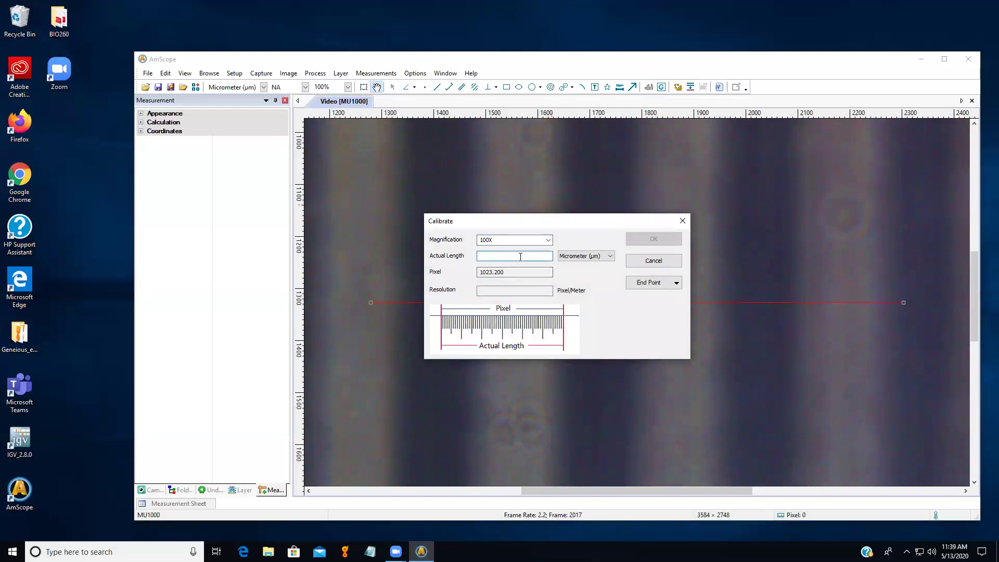
{"action": "type", "text": "10"}
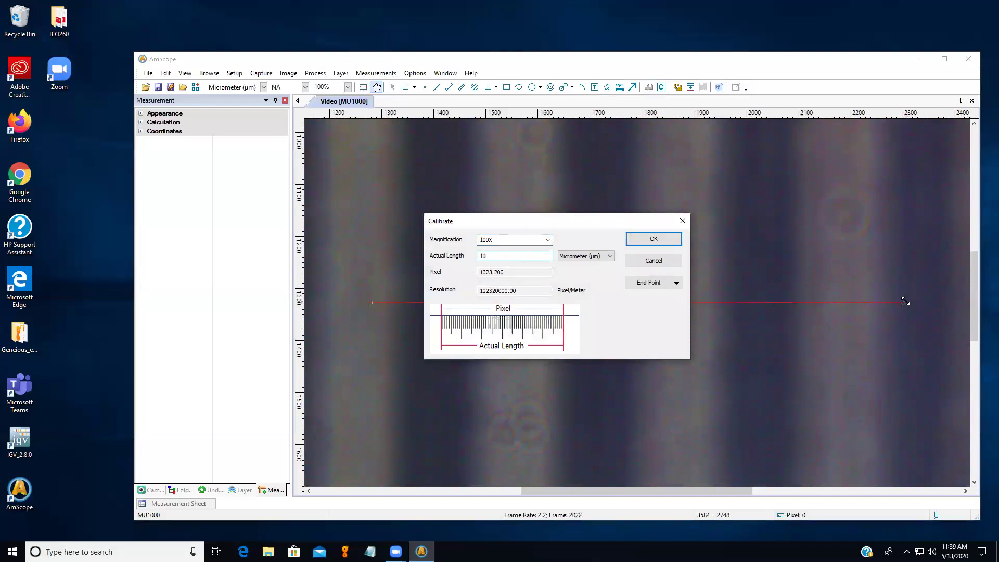
{"action": "left_click_drag", "start_coordinate": [903, 302], "coordinate": [756, 165]}
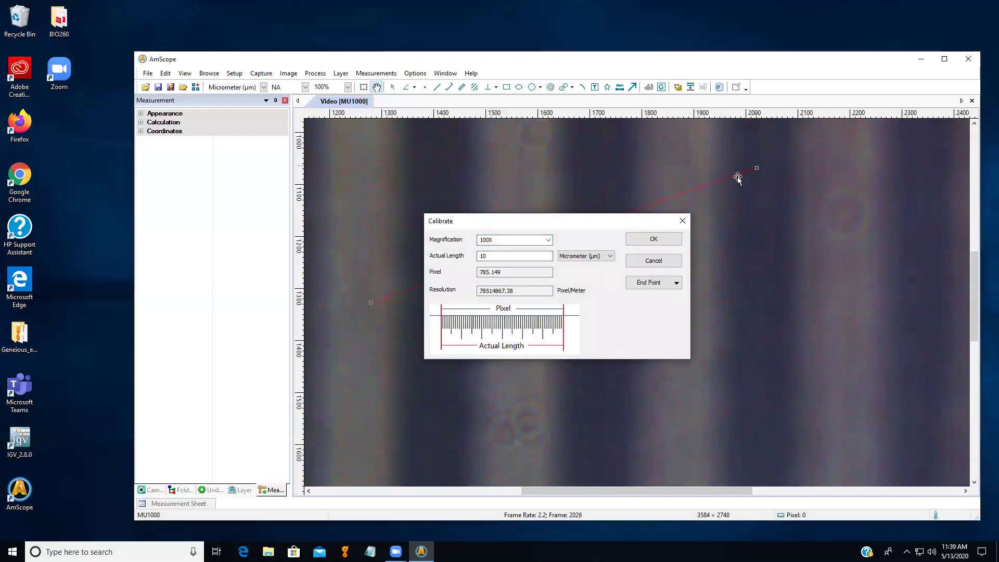
{"action": "left_click_drag", "start_coordinate": [371, 302], "coordinate": [598, 166]}
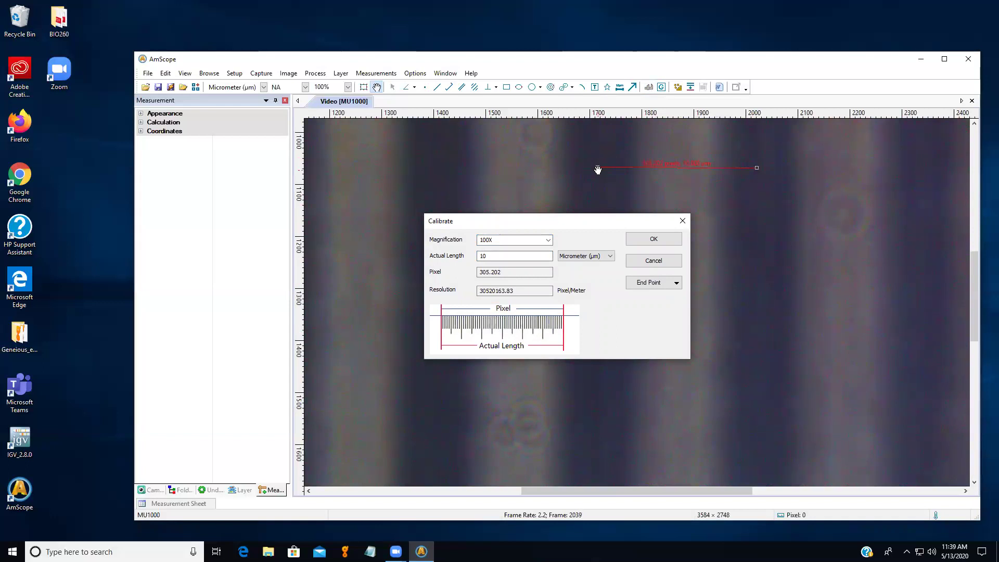
{"action": "left_click_drag", "start_coordinate": [598, 167], "coordinate": [602, 167]}
{"action": "left_click", "coordinate": [666, 240]}
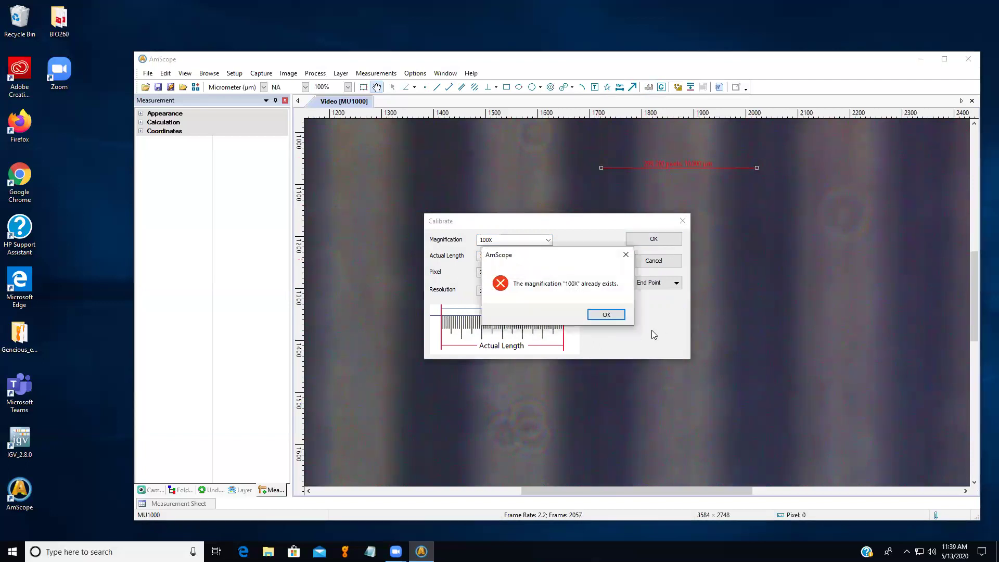
{"action": "left_click", "coordinate": [605, 315]}
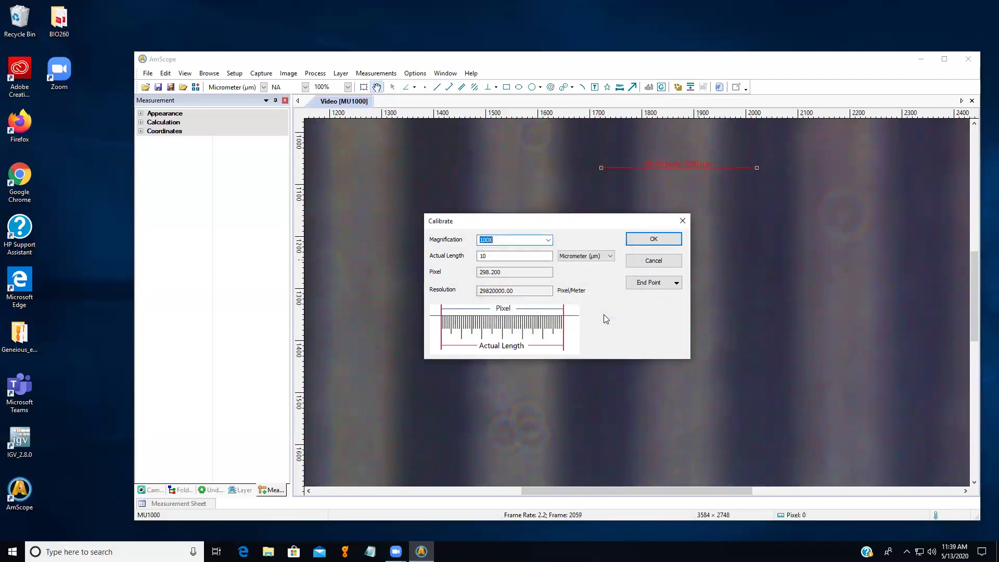
{"action": "left_click", "coordinate": [683, 220]}
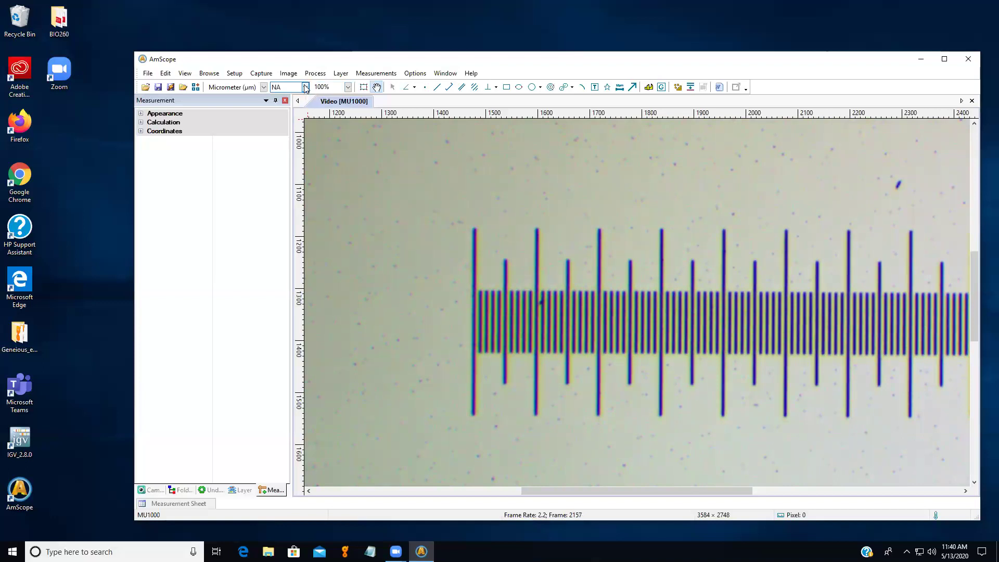
Step: Set the magnification to 4X and snap a still image with the full micrometer scale in view
{"action": "left_click", "coordinate": [306, 88]}
{"action": "left_click", "coordinate": [288, 99]}
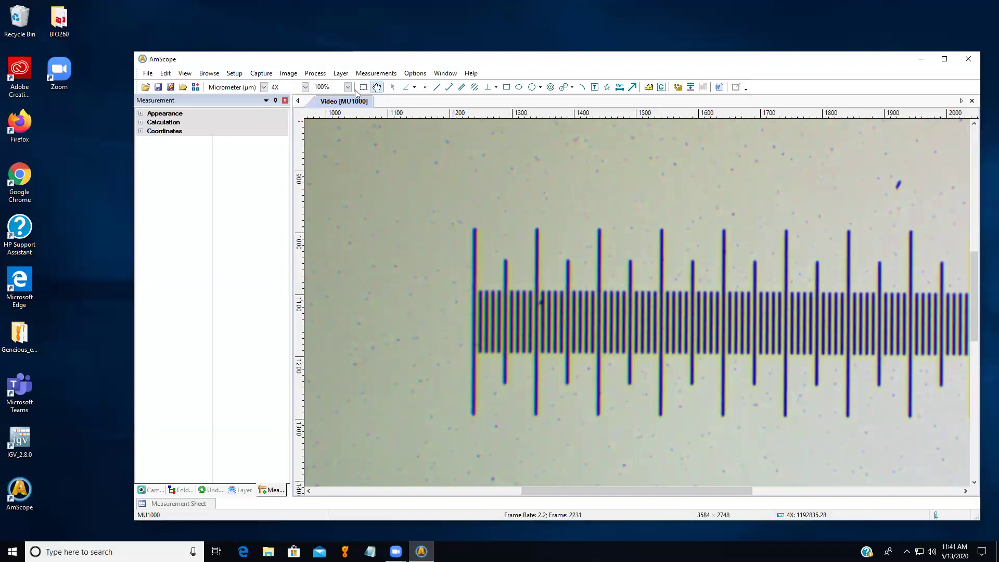
{"action": "left_click", "coordinate": [327, 87]}
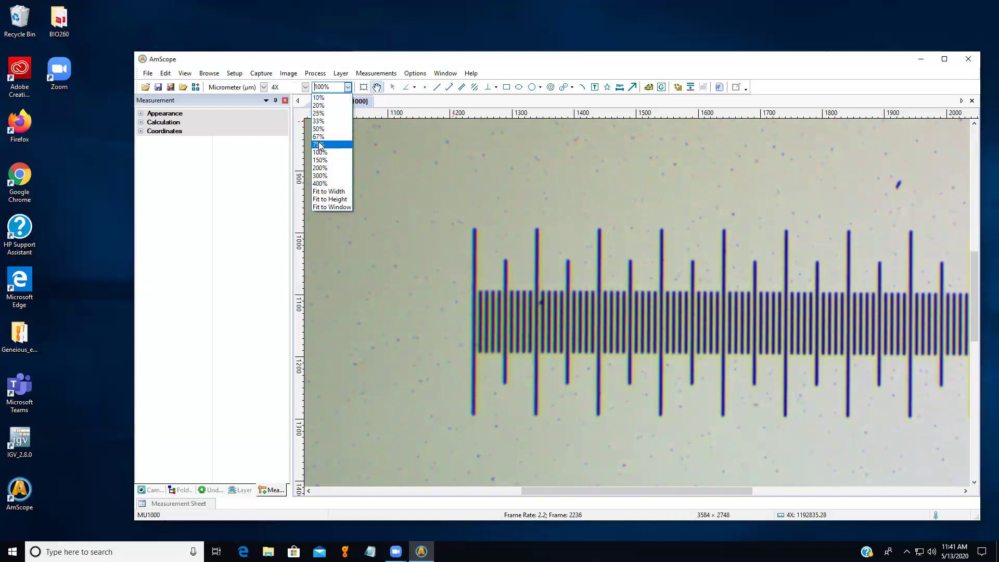
{"action": "left_click", "coordinate": [318, 145]}
{"action": "left_click_drag", "start_coordinate": [697, 268], "coordinate": [539, 257]}
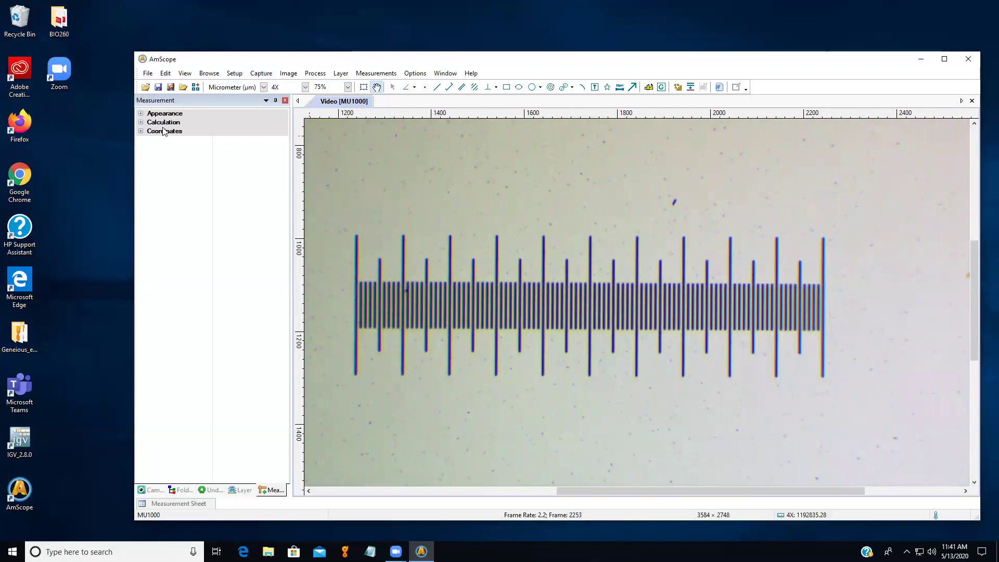
{"action": "left_click", "coordinate": [152, 490]}
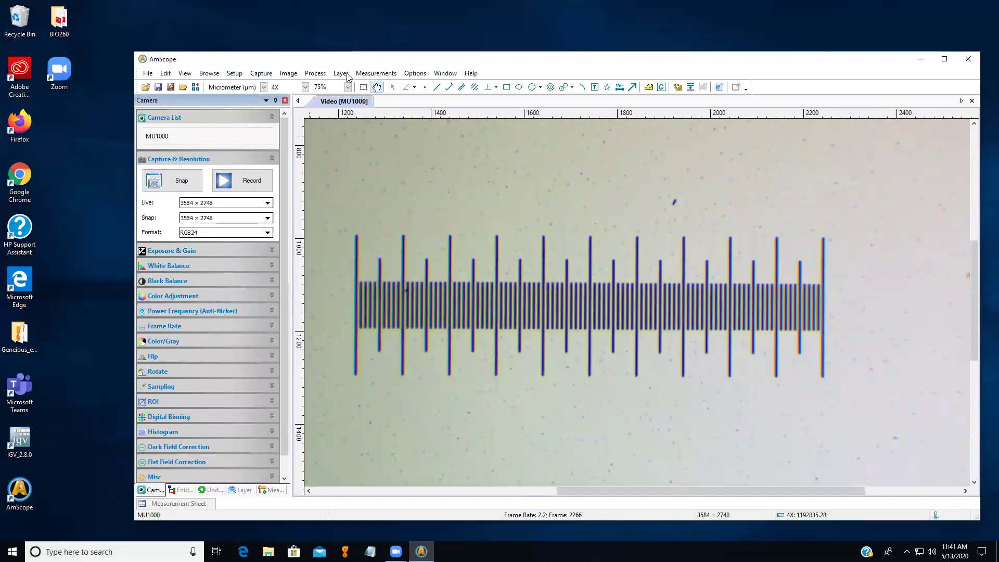
{"action": "left_click", "coordinate": [194, 179]}
Step: Measure the distances between two adjacent tall marks and between two adjacent short marks on the snapped image with line measurements
{"action": "left_click_drag", "start_coordinate": [700, 367], "coordinate": [569, 172]}
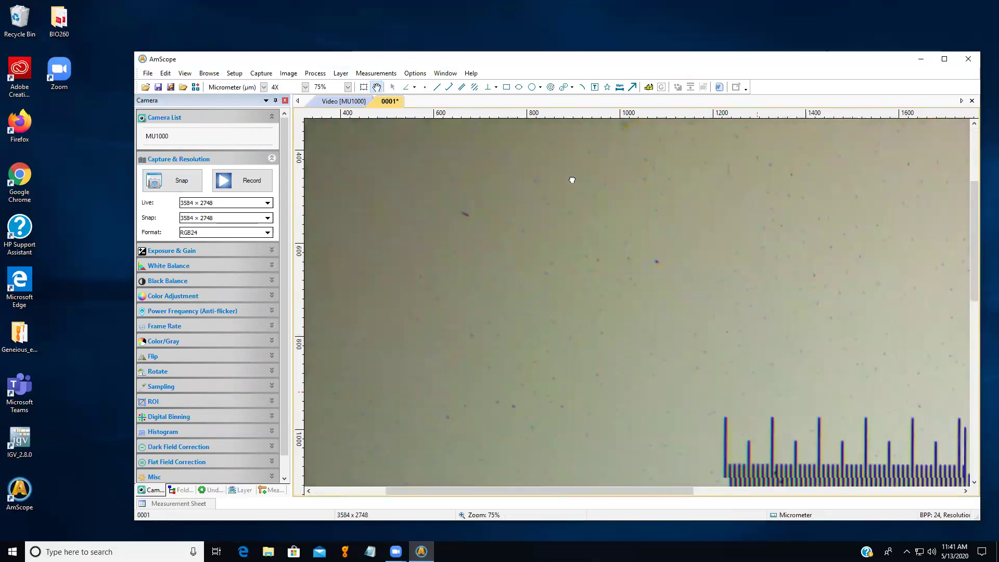
{"action": "left_click_drag", "start_coordinate": [736, 334], "coordinate": [515, 267]}
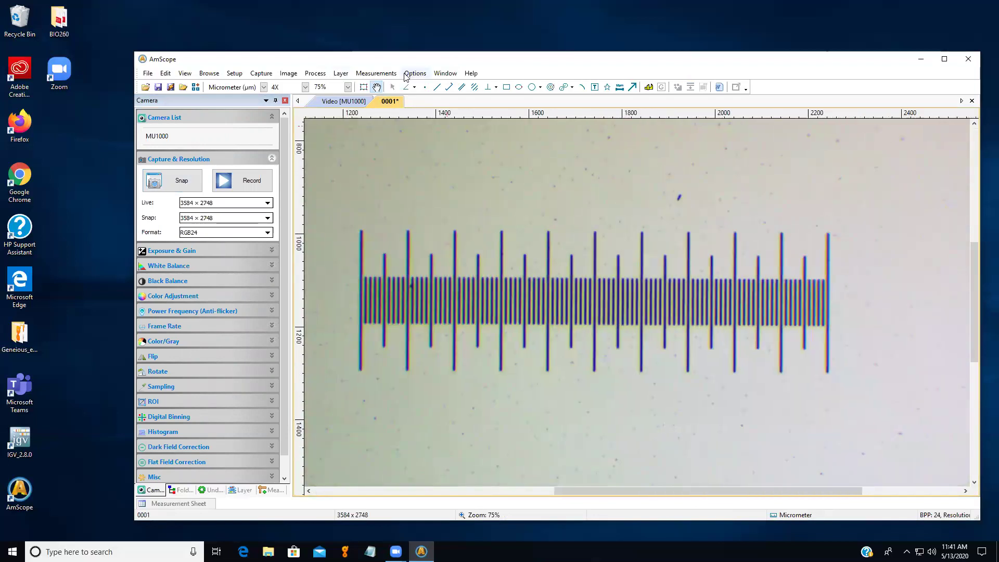
{"action": "left_click", "coordinate": [348, 87]}
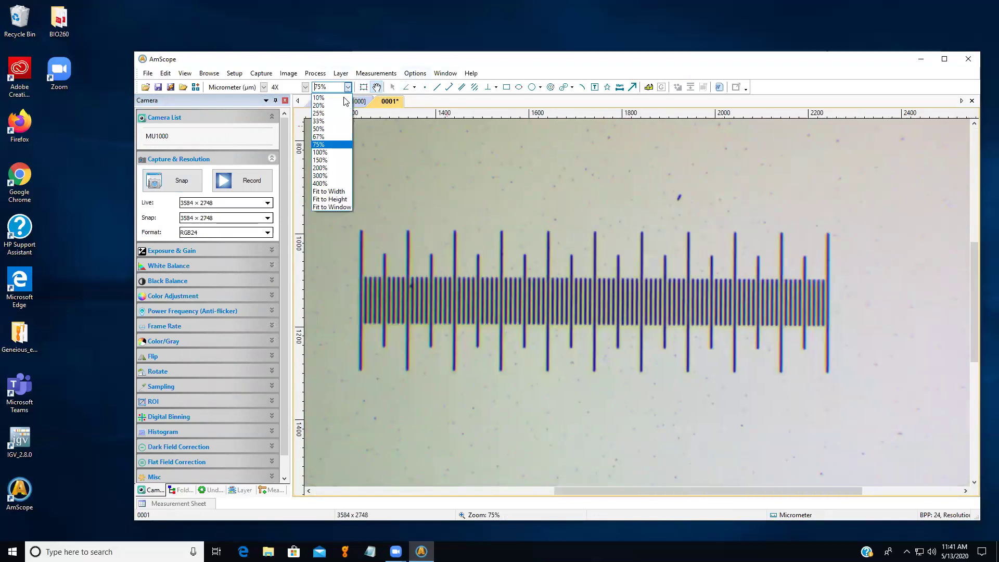
{"action": "left_click", "coordinate": [335, 152]}
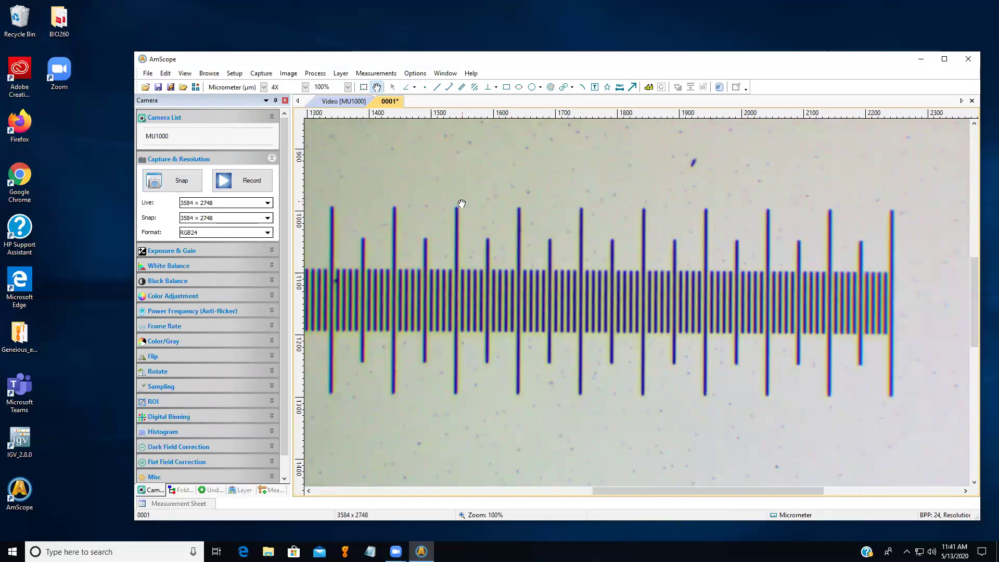
{"action": "left_click", "coordinate": [271, 490]}
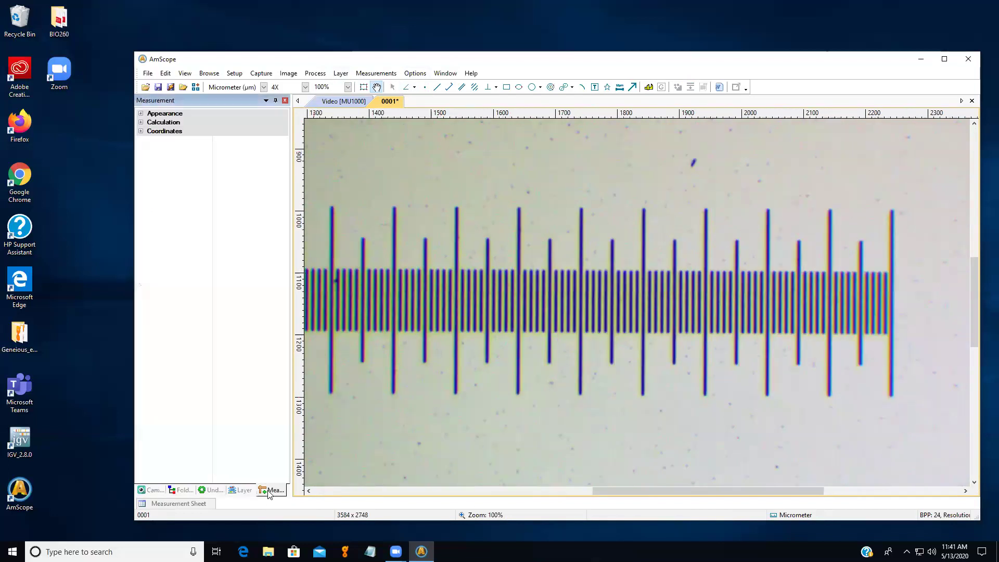
{"action": "left_click", "coordinate": [436, 88]}
{"action": "left_click_drag", "start_coordinate": [456, 277], "coordinate": [519, 277]}
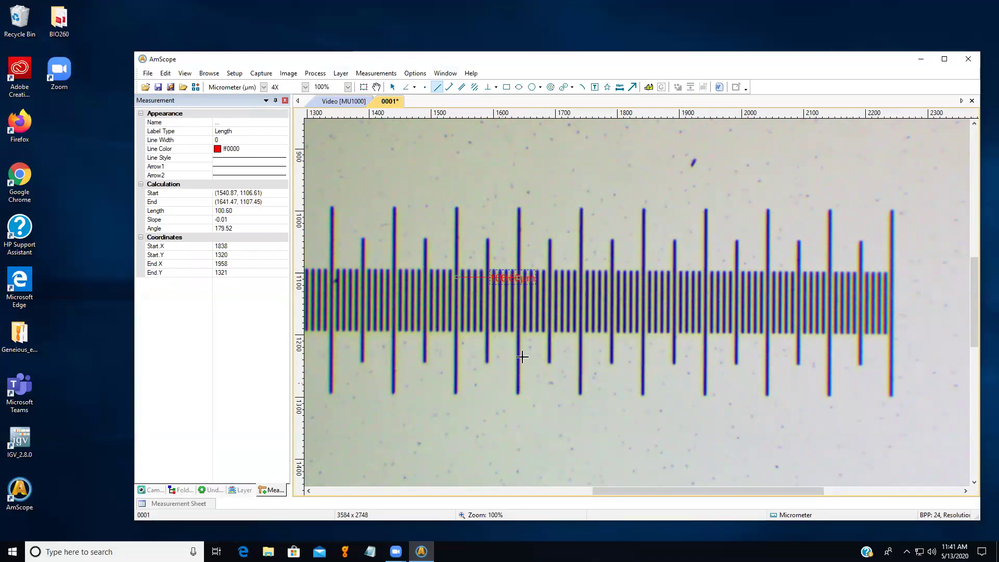
{"action": "left_click_drag", "start_coordinate": [582, 324], "coordinate": [587, 323]}
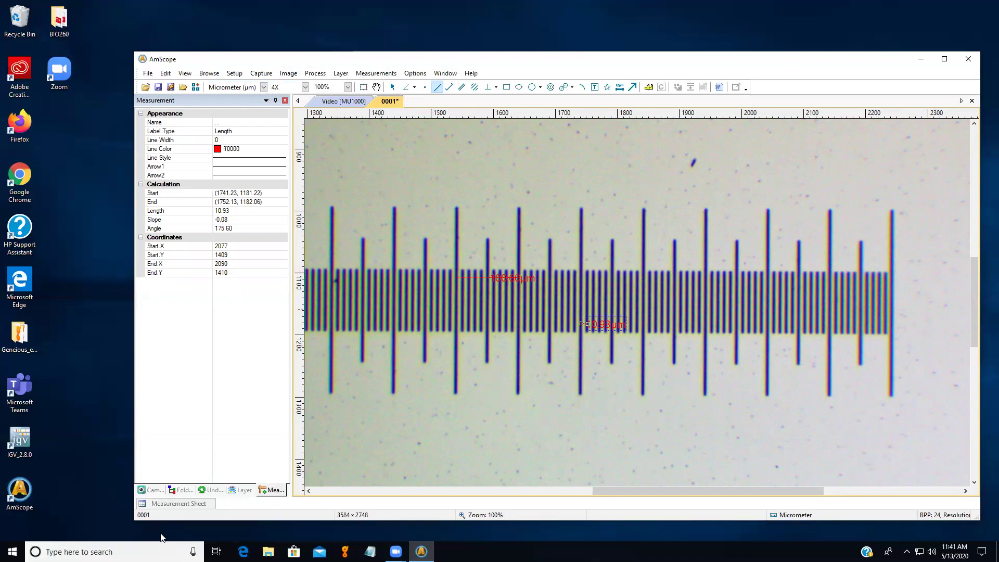
Step: Delete both line measurements from the snapped image using the measurement sheet
{"action": "left_click", "coordinate": [169, 505]}
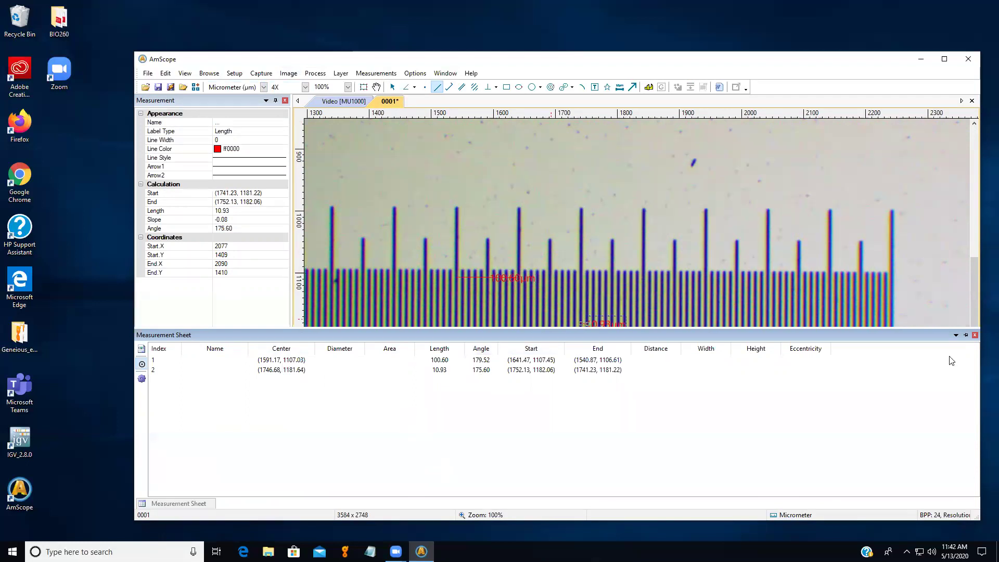
{"action": "left_click", "coordinate": [294, 370]}
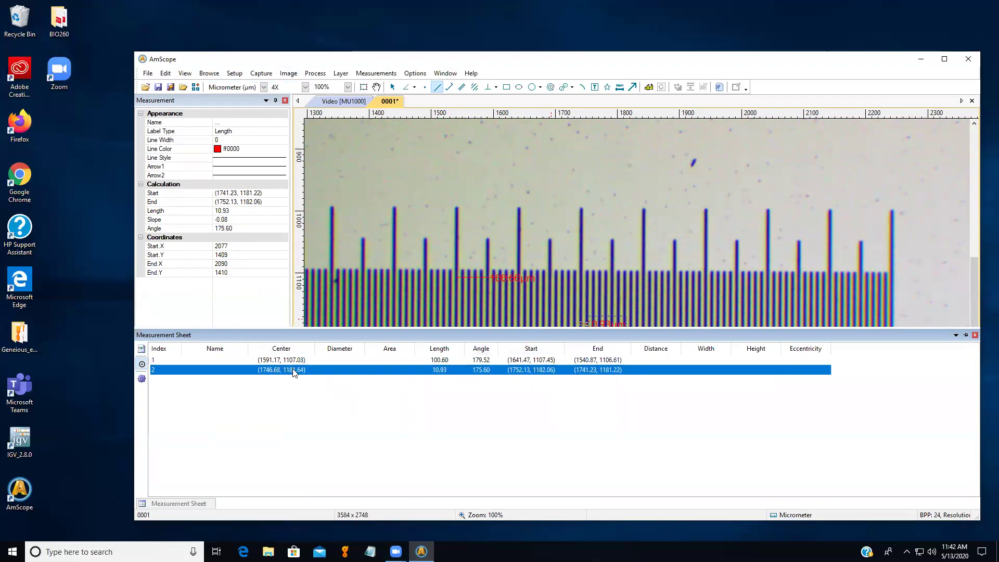
{"action": "key", "text": "Delete"}
{"action": "left_click", "coordinate": [571, 314]}
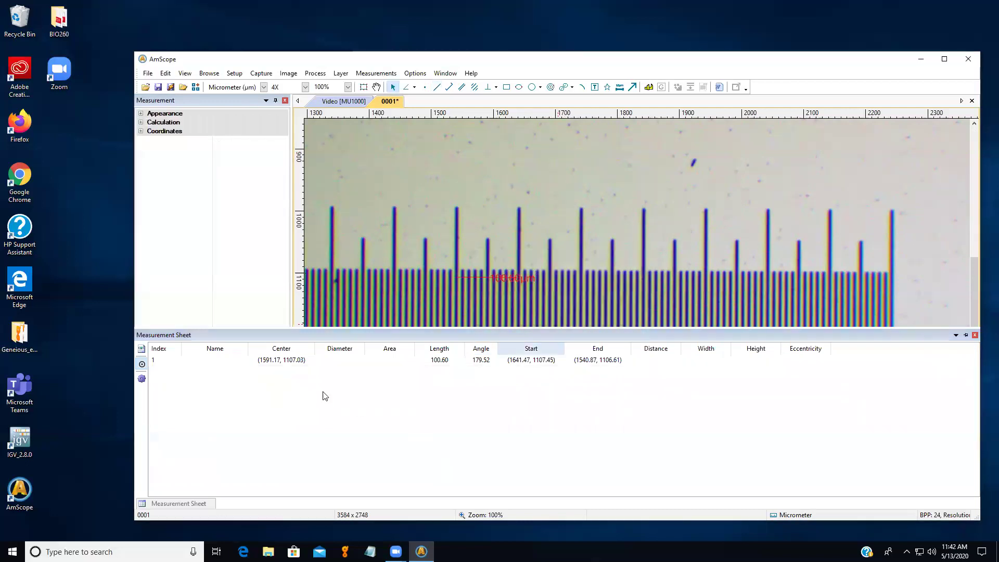
{"action": "left_click", "coordinate": [274, 362]}
{"action": "key", "text": "Delete"}
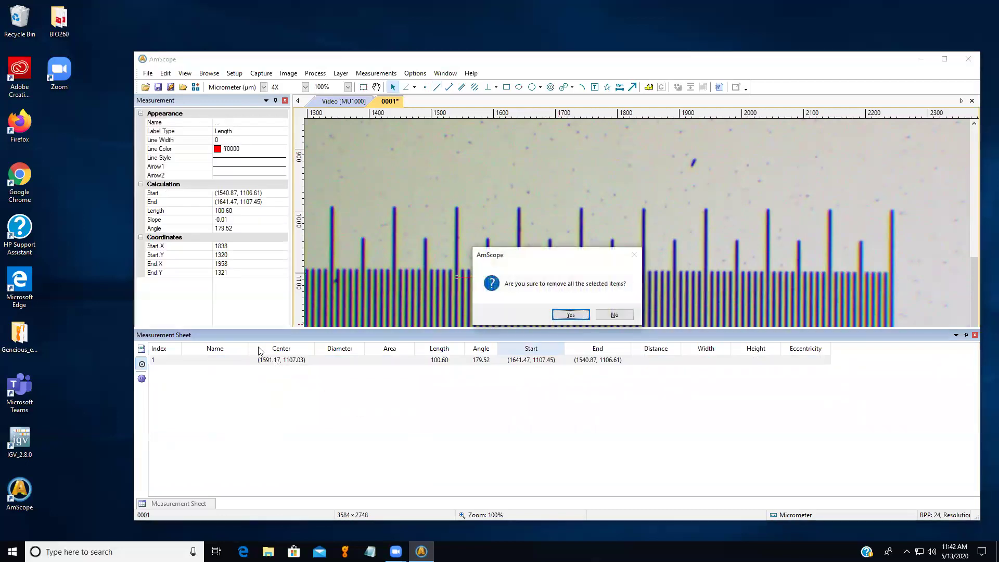
{"action": "left_click", "coordinate": [568, 314]}
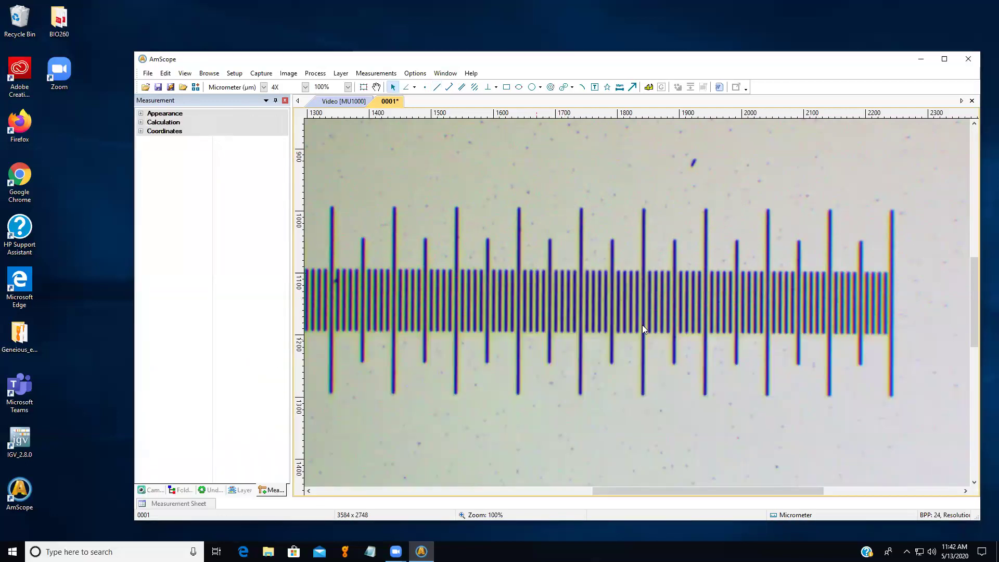